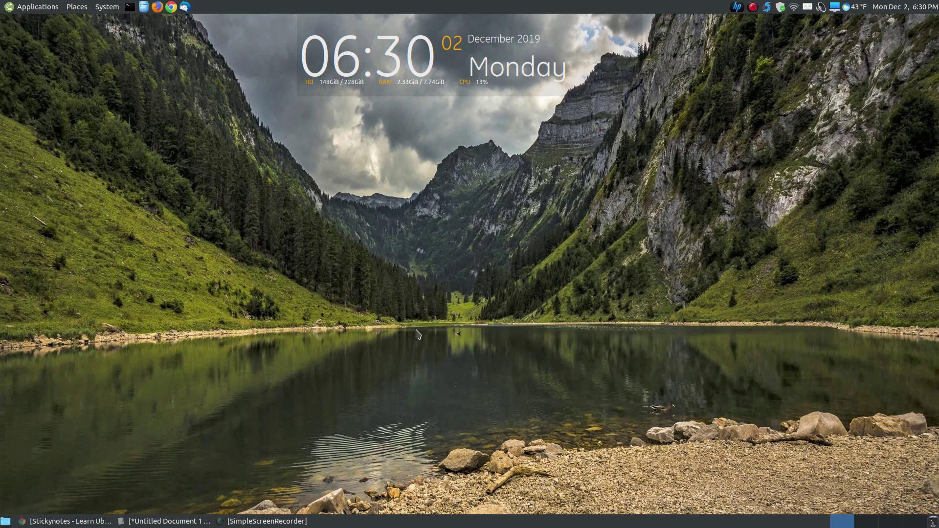
Restore Chrome's Stickynotes tutorial and scroll down to the install commands and terminal screenshots
click(63, 521)
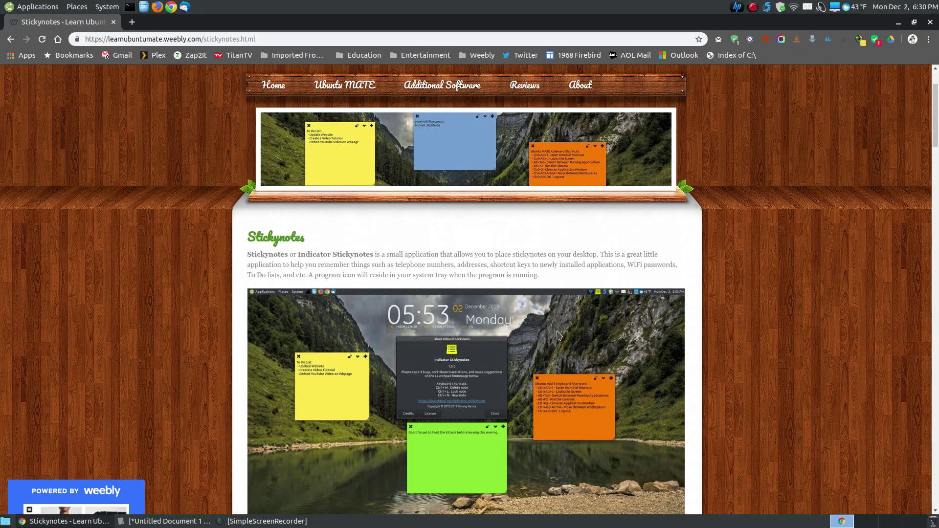
drag(937, 94, 934, 136)
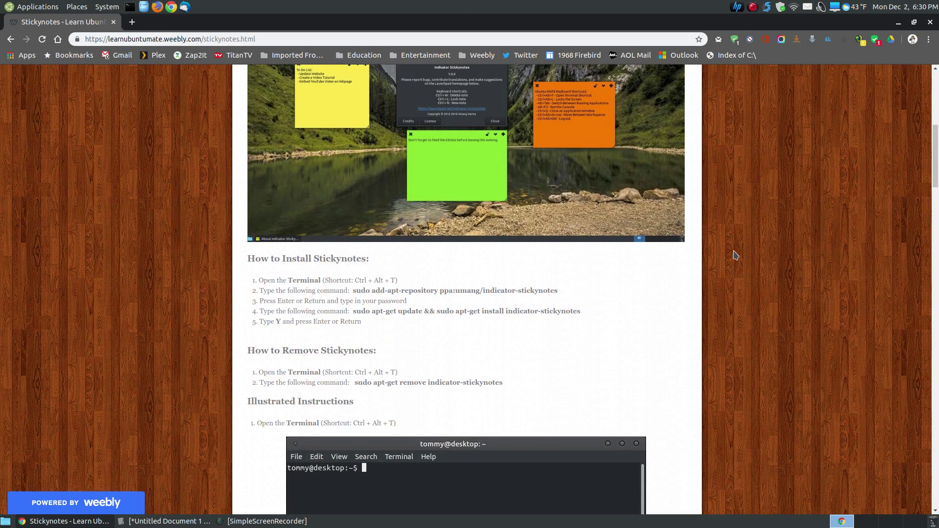
scroll(732, 251, down, 2)
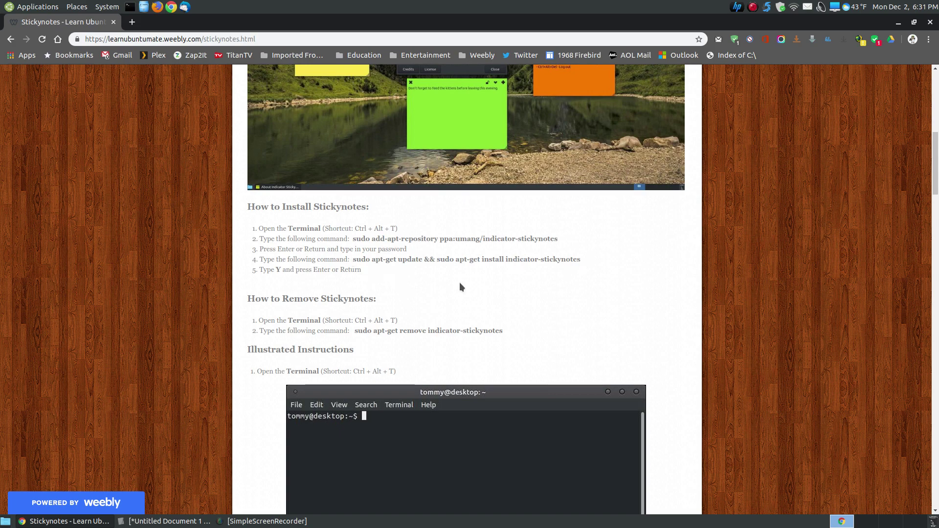
scroll(773, 318, down, 5)
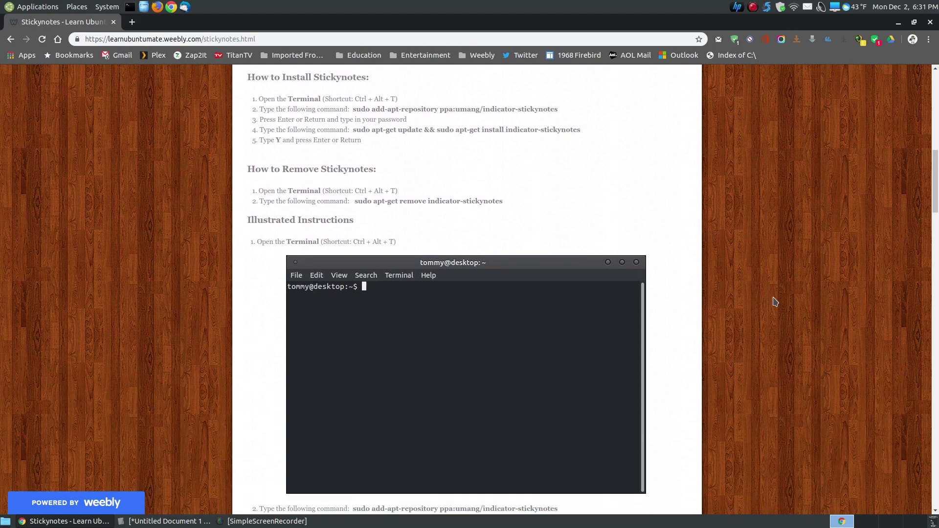
drag(937, 181, 930, 349)
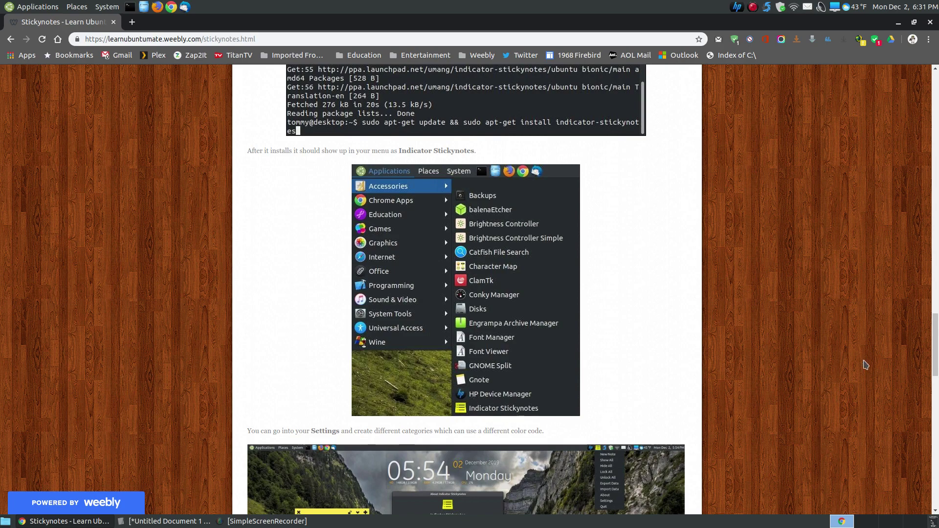
Scroll further down the tutorial to the categories section and Settings window screenshot
drag(937, 355, 934, 387)
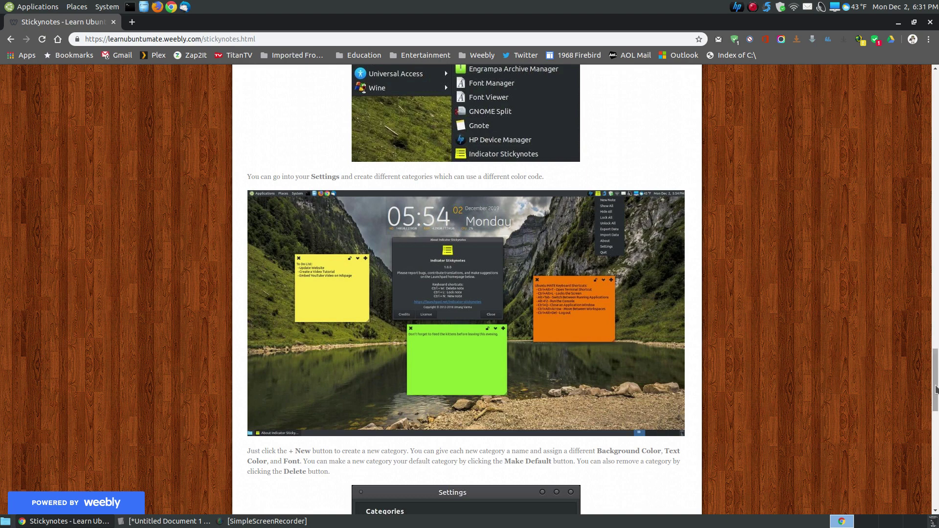
scroll(937, 406, down, 3)
scroll(937, 406, down, 4)
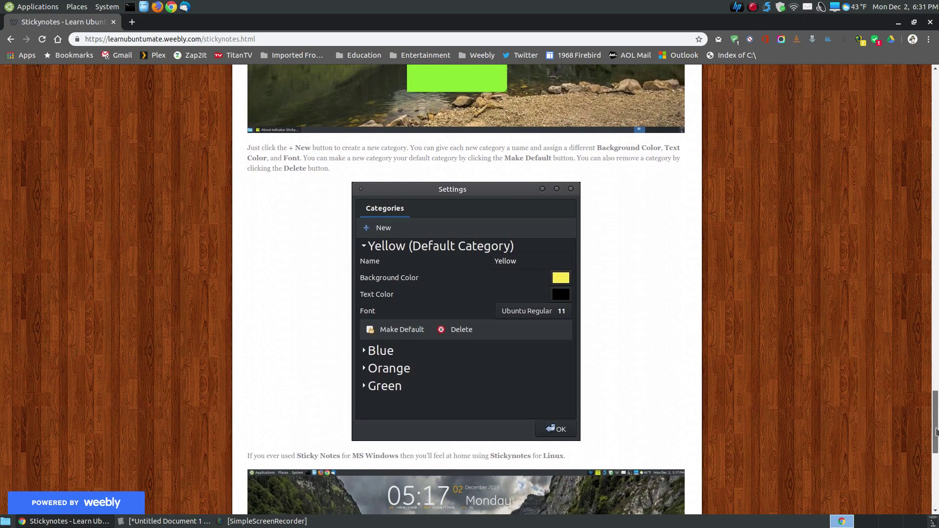
drag(935, 415, 935, 96)
Minimize Chrome and launch Indicator Stickynotes from Applications > Accessories
click(898, 22)
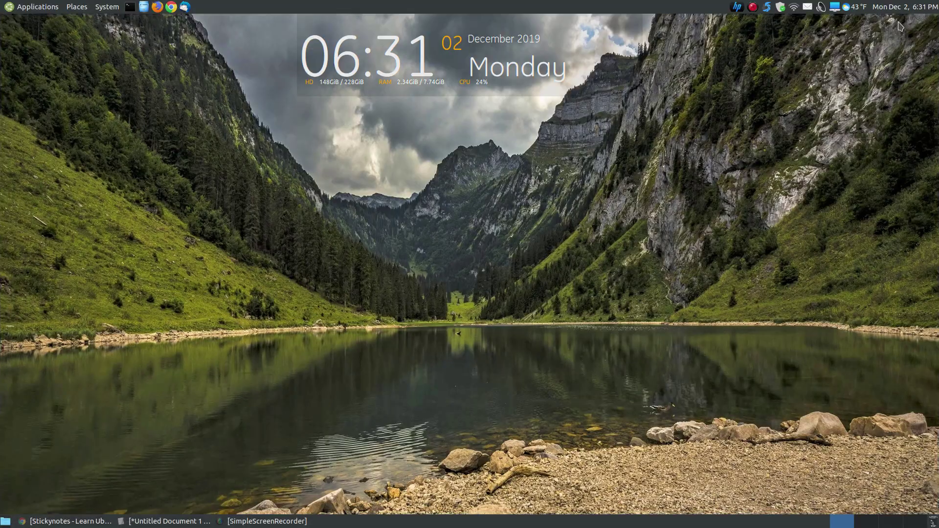
click(38, 6)
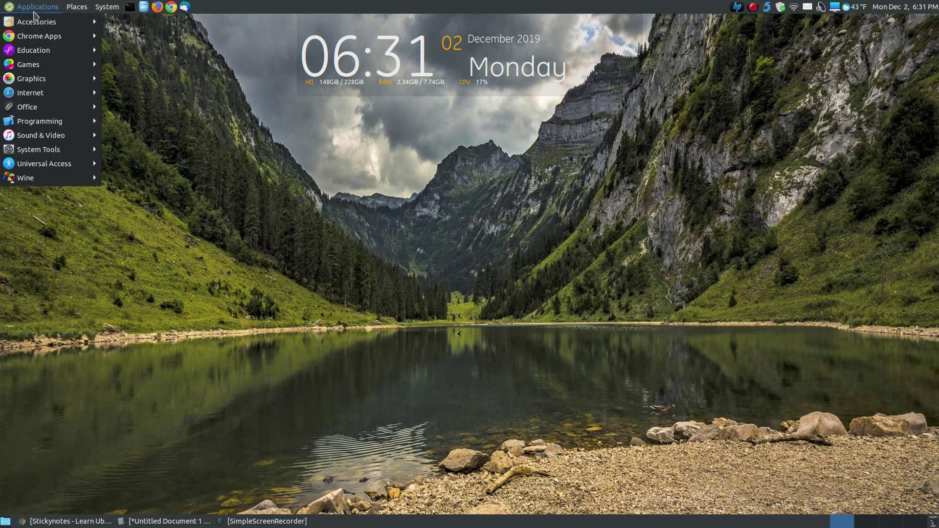
mouse_move(48, 21)
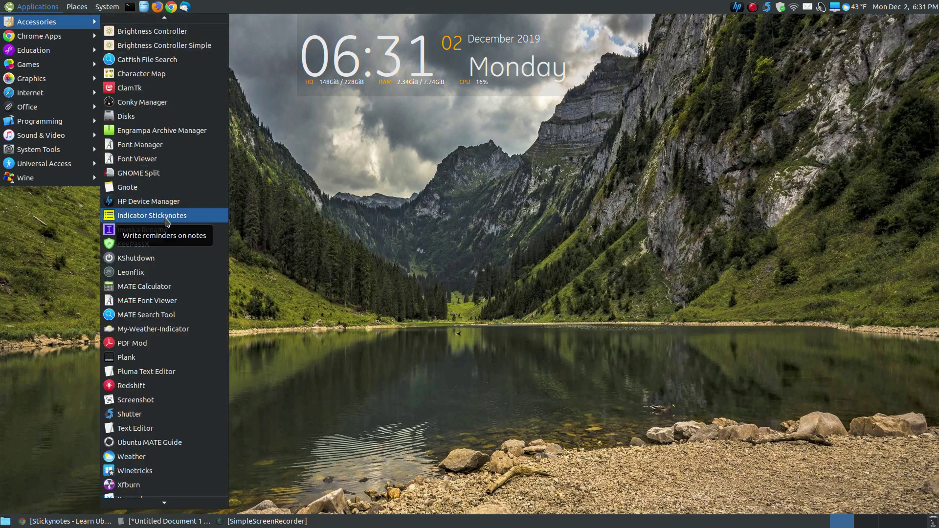
click(166, 215)
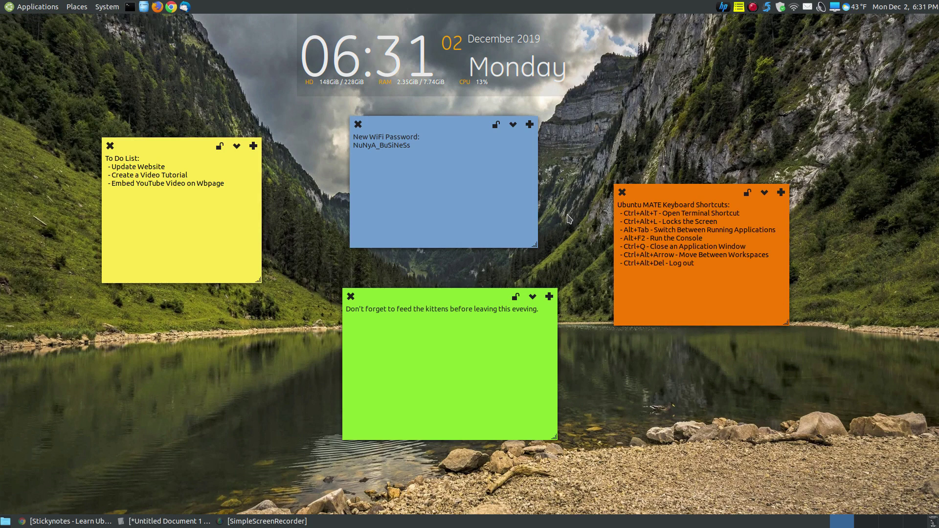
Quit Indicator Stickynotes from its tray menu
click(738, 7)
click(758, 137)
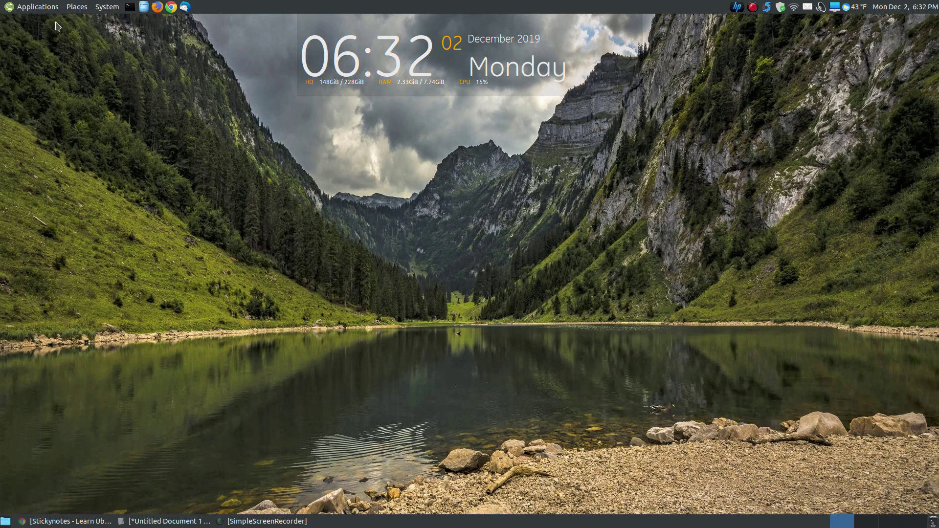
Relaunch Indicator Stickynotes from the Applications menu to restore its four notes
click(38, 7)
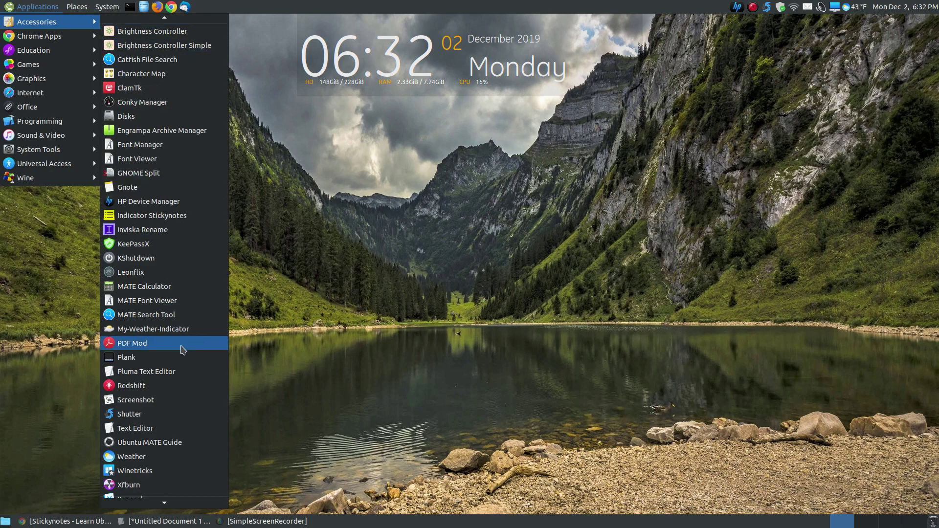
click(150, 215)
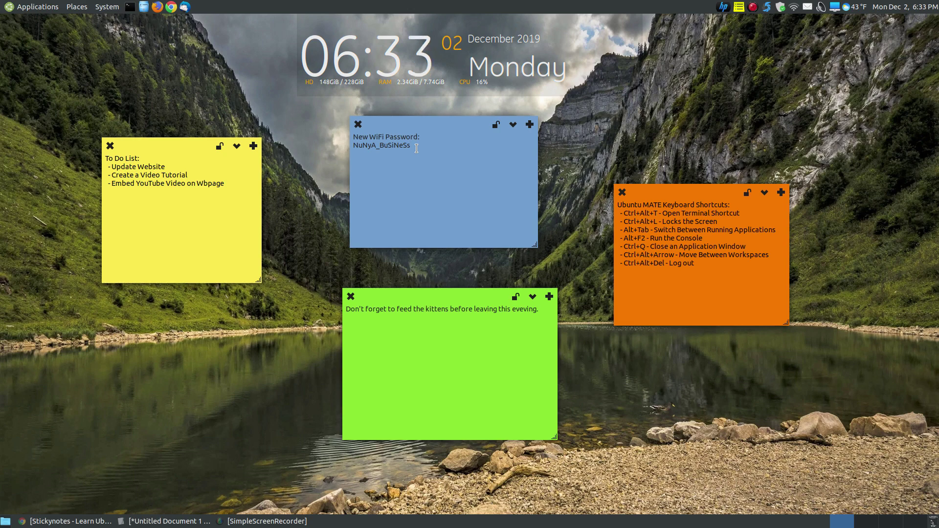
drag(416, 148, 353, 146)
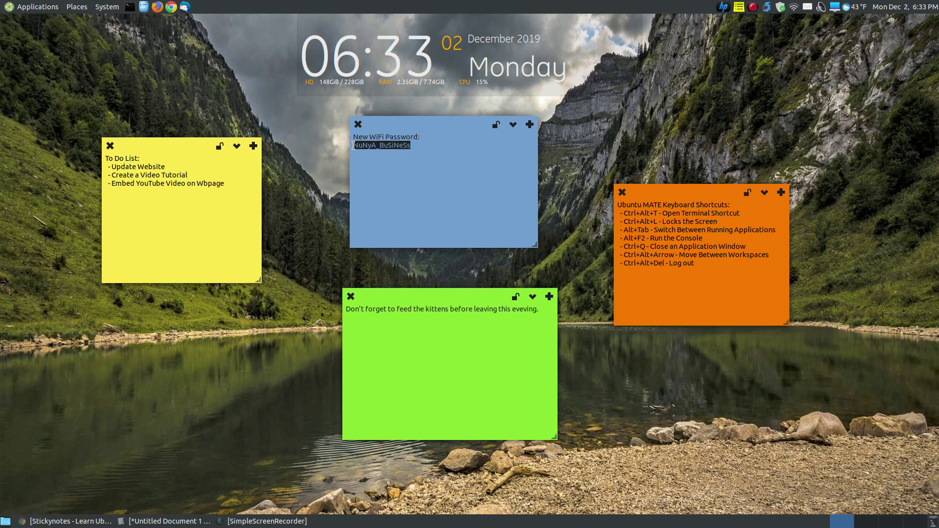
click(448, 154)
click(434, 316)
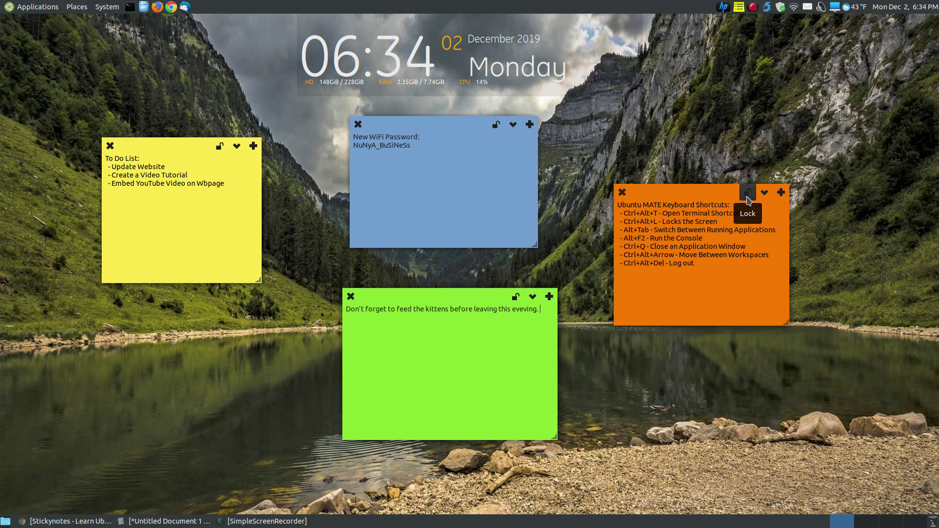
Lock the orange keyboard-shortcuts note, then select and deselect its last line
click(747, 195)
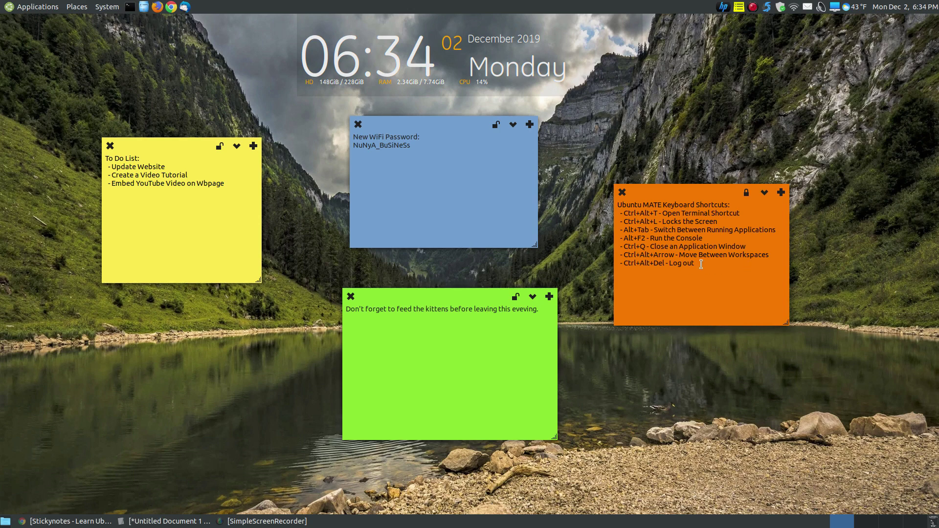
triple_click(756, 263)
click(726, 262)
click(766, 196)
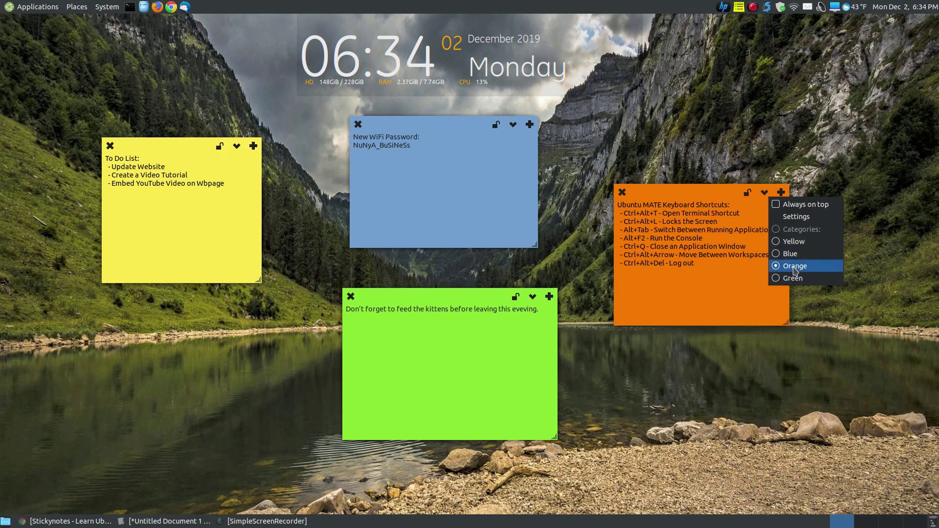
click(785, 241)
click(766, 192)
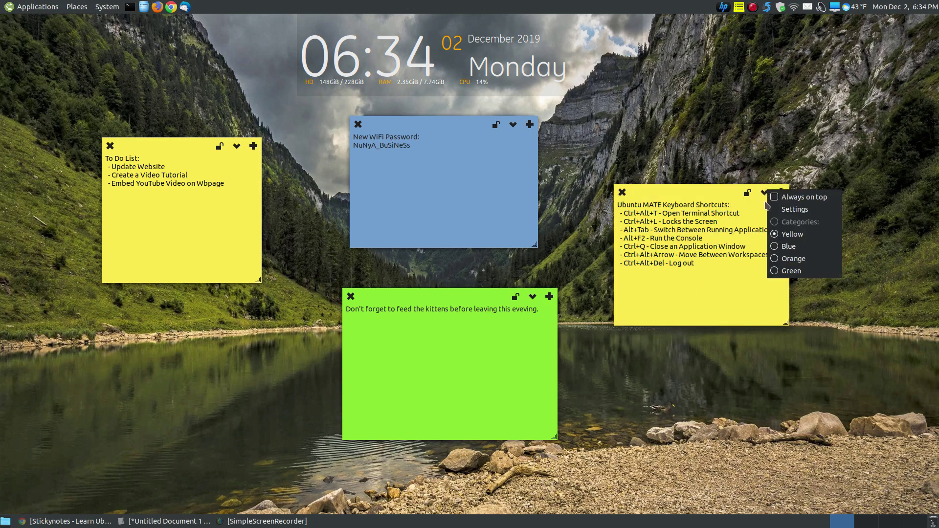
click(779, 248)
click(765, 193)
click(780, 270)
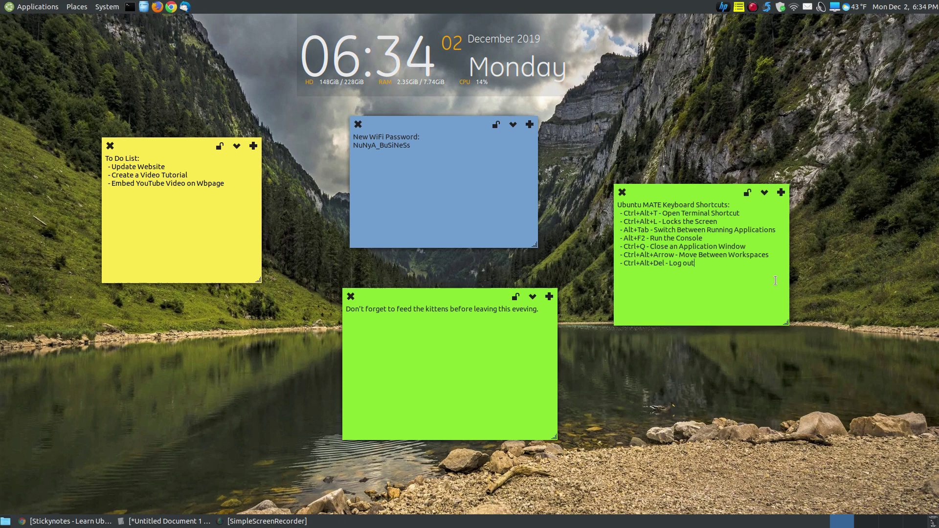
click(764, 193)
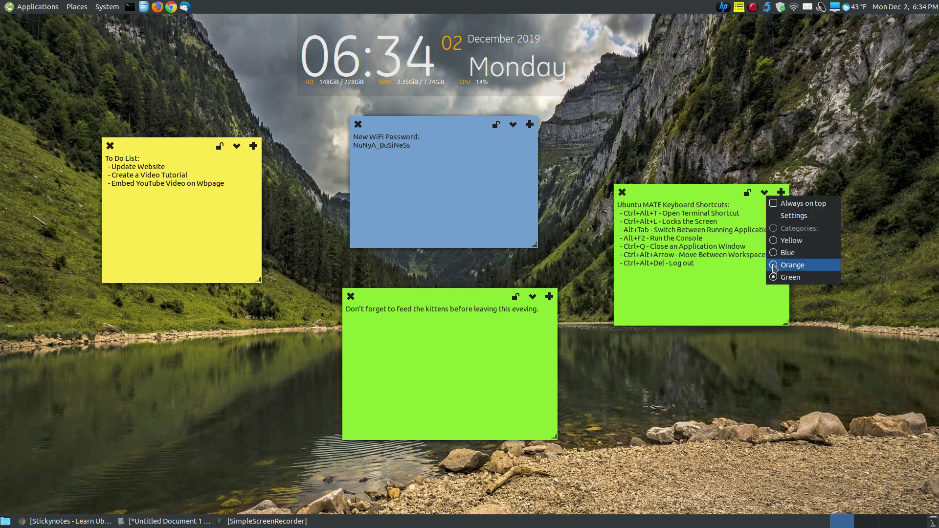
click(773, 266)
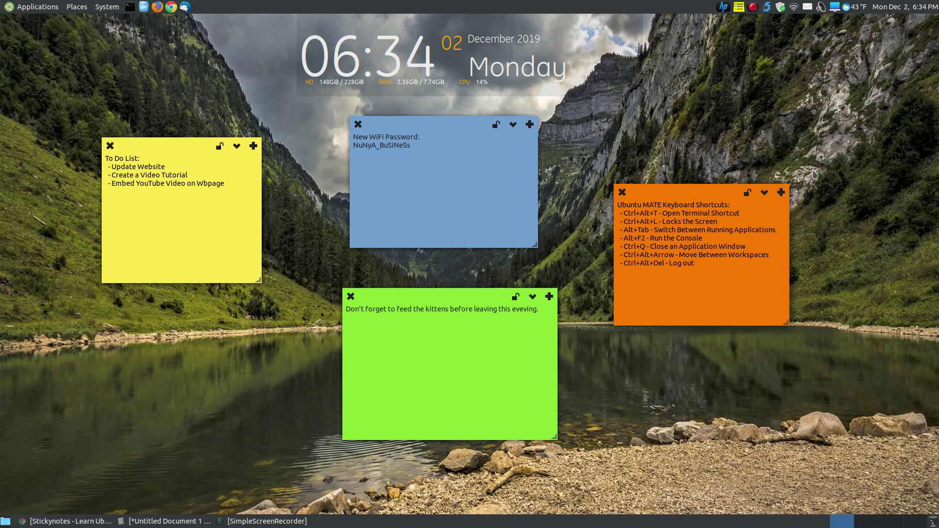
Hide, then show all notes from the tray menu, and open the About window
click(739, 7)
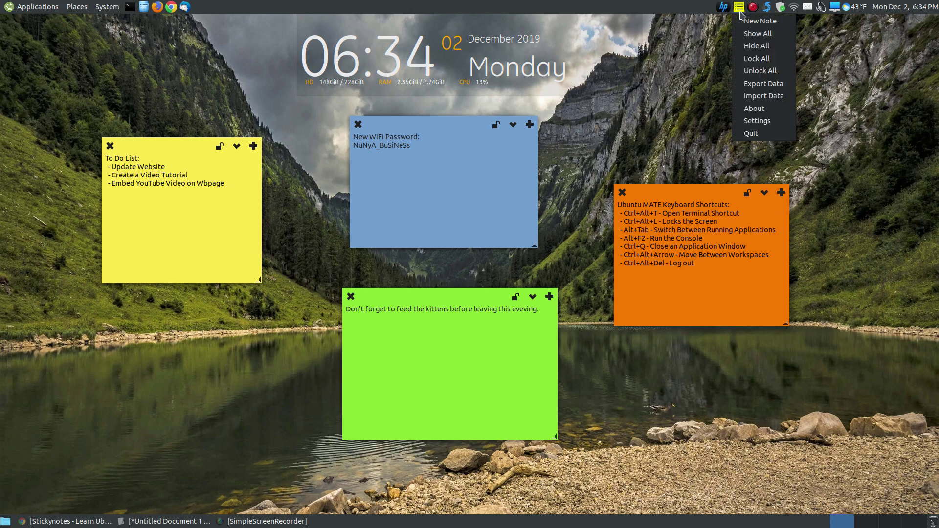
click(755, 47)
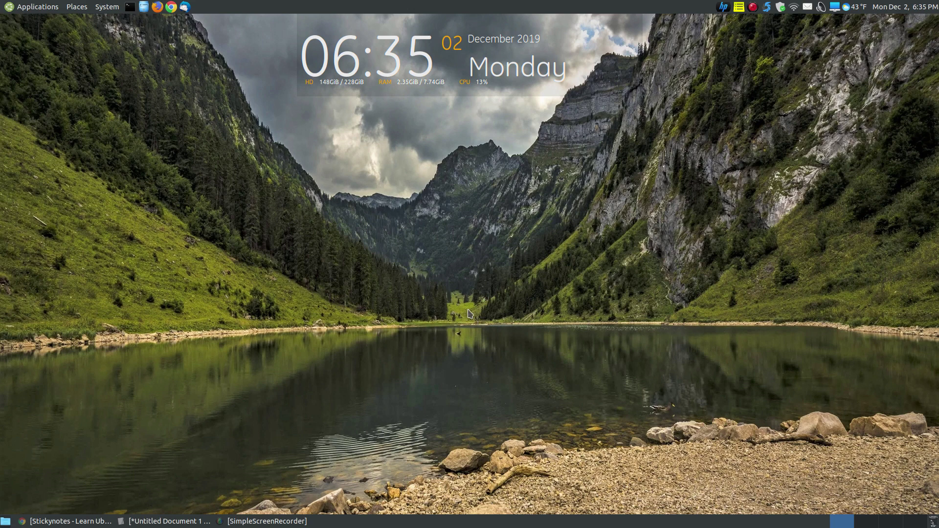
click(739, 10)
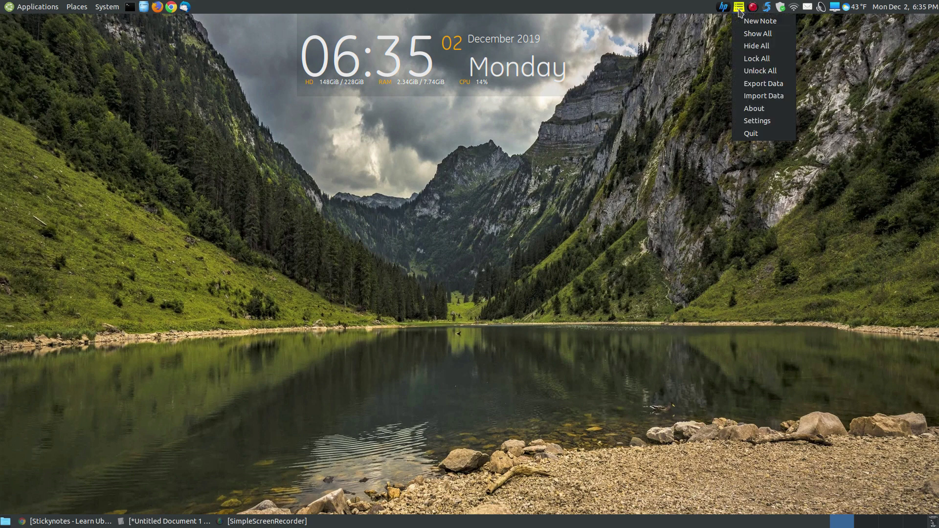
click(747, 33)
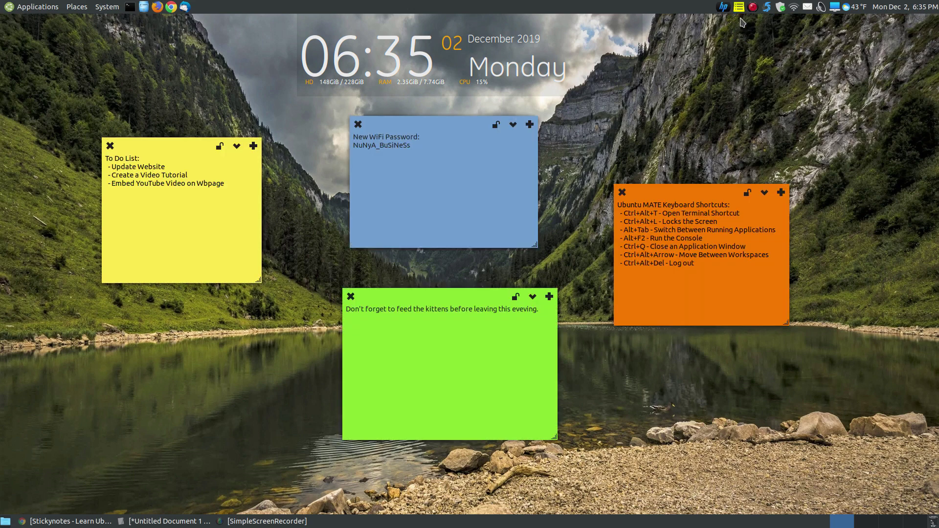
click(739, 12)
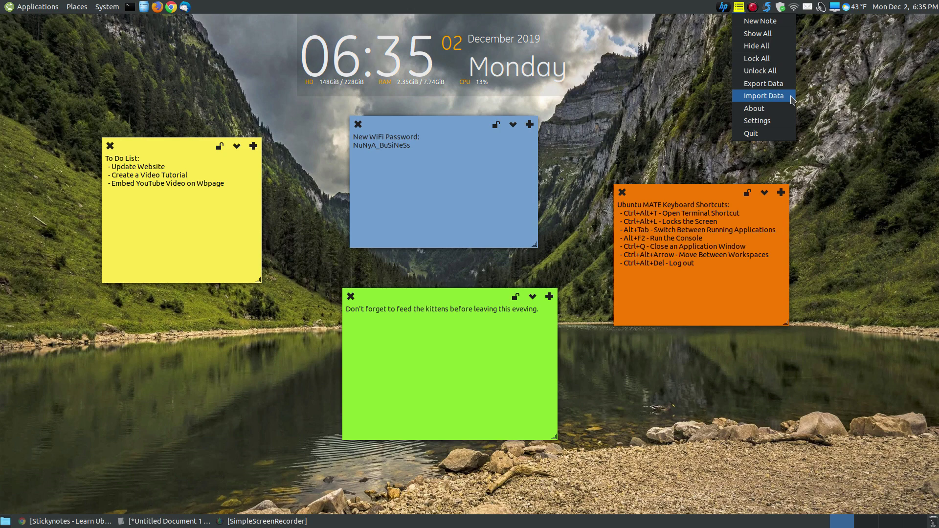
click(761, 109)
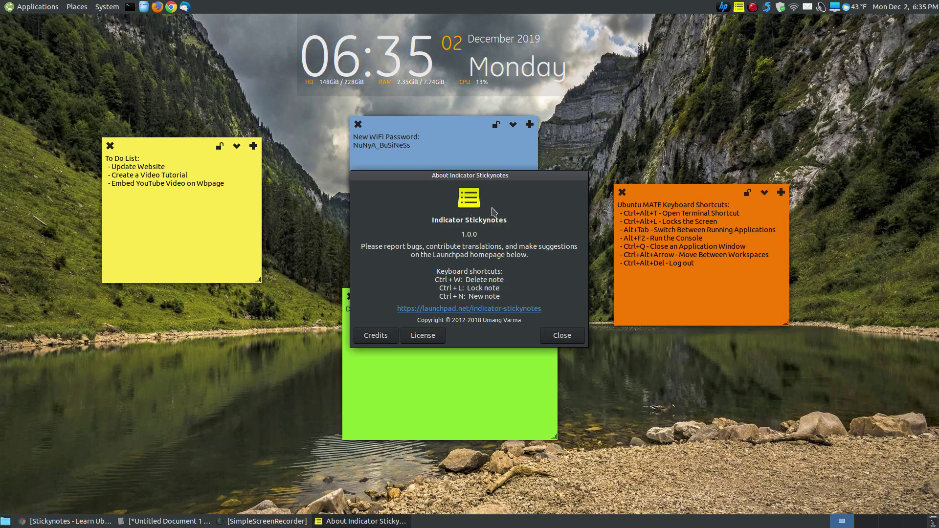
Close the About window and open the category Settings from the tray menu
click(562, 336)
click(738, 6)
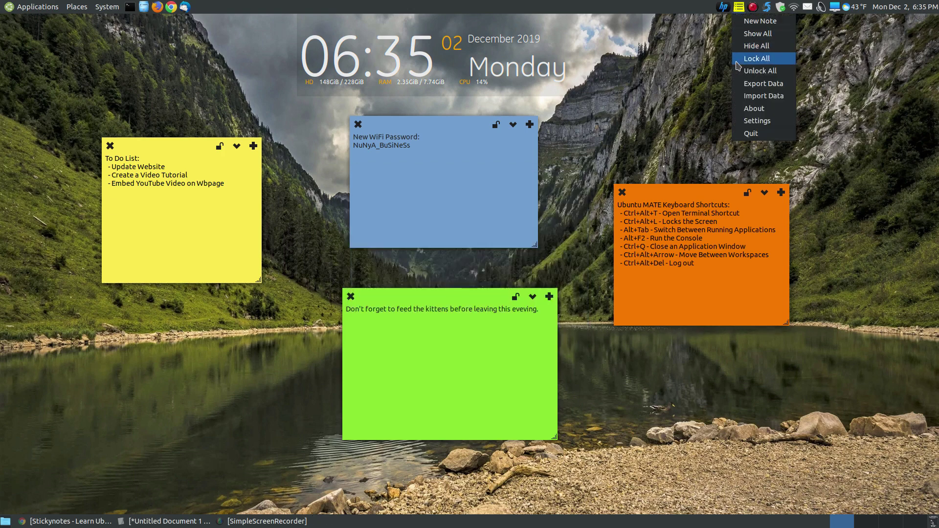
click(750, 121)
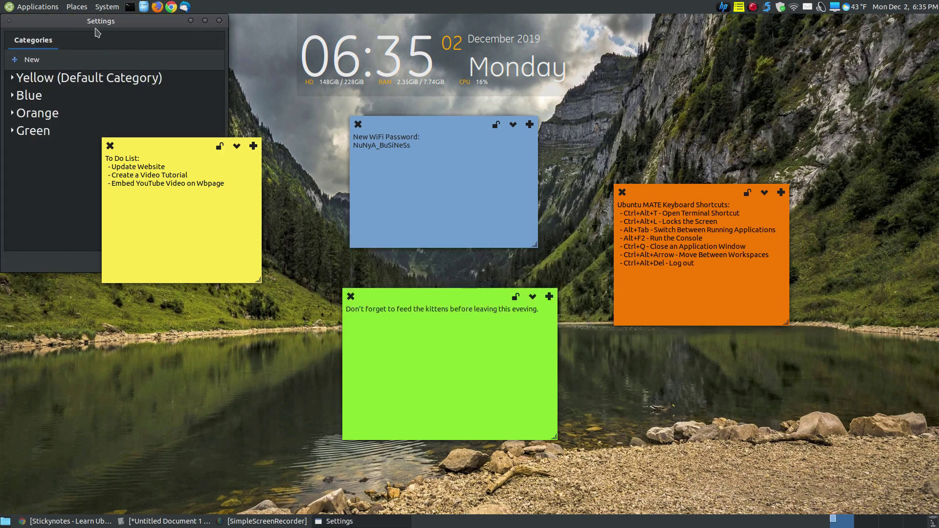
Move the Settings window lower down and to the right, then close it
drag(96, 22, 130, 245)
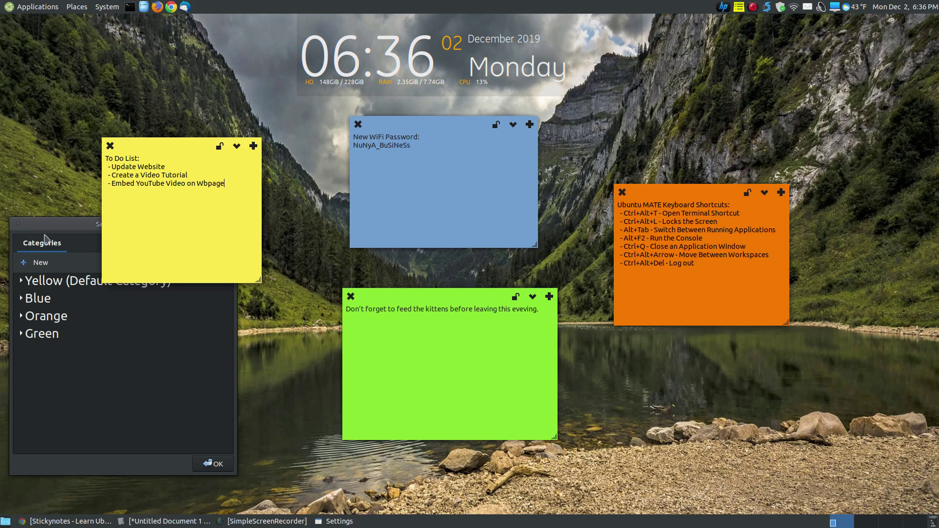
drag(55, 225, 73, 214)
click(140, 146)
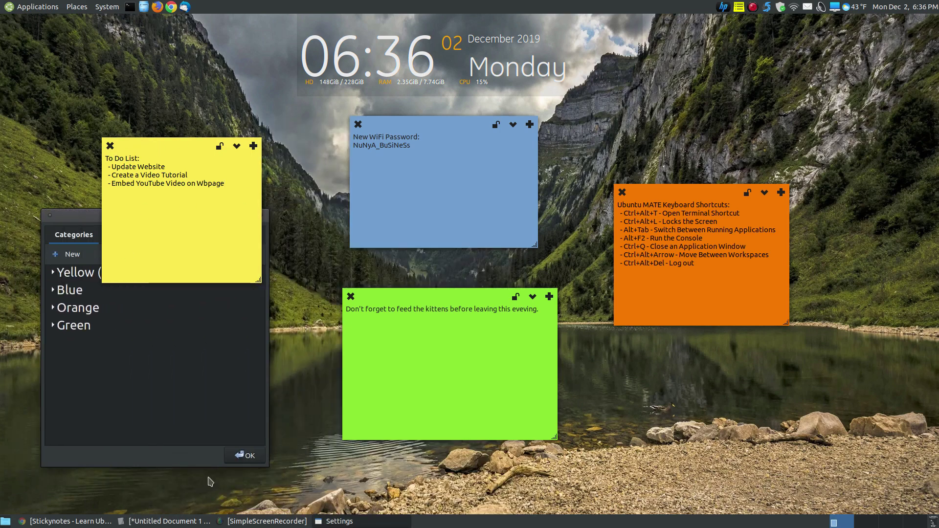
click(244, 465)
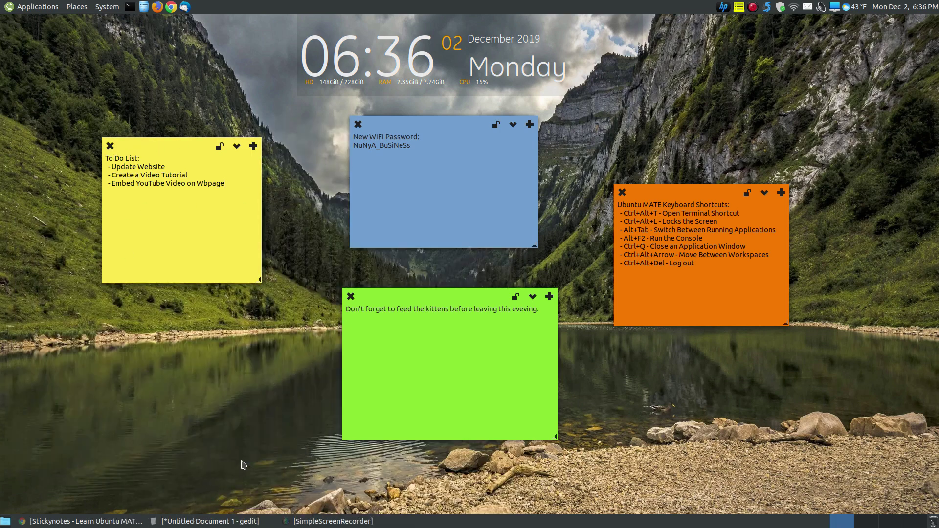
Delete the yellow to-do, green kittens and blue password notes, confirming each deletion
click(110, 146)
click(245, 239)
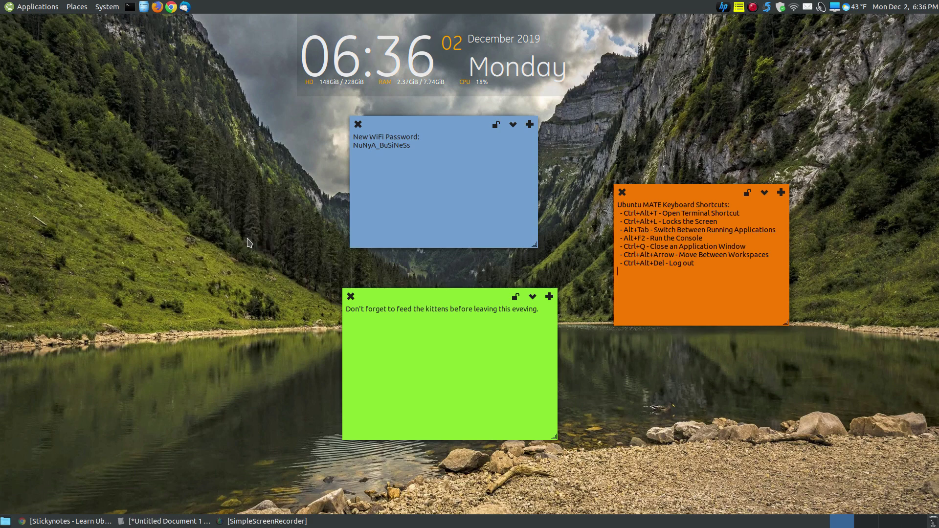
click(351, 296)
click(527, 392)
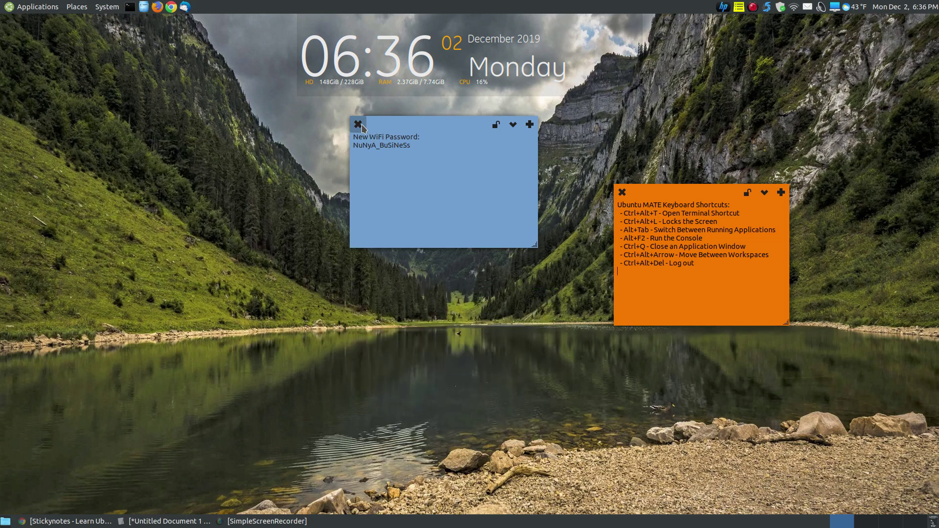
click(358, 124)
click(482, 211)
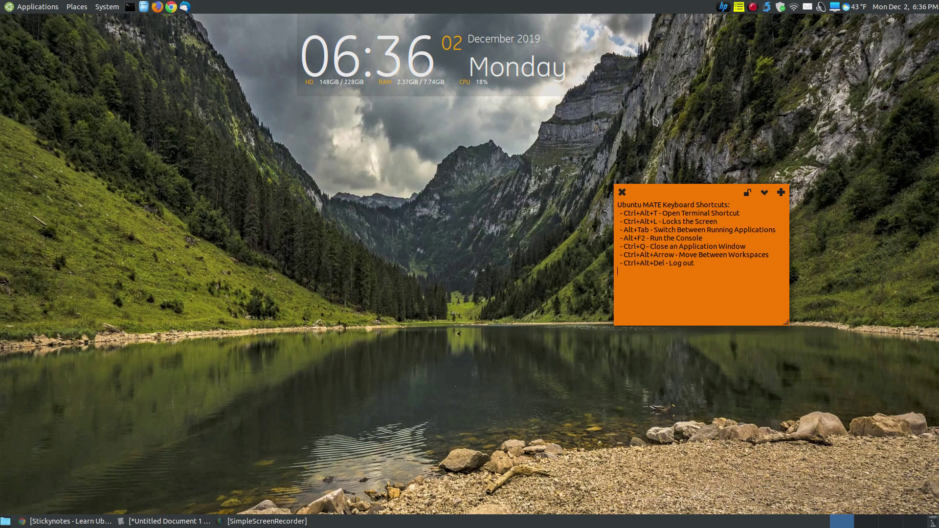
Reopen the category Settings and move the window to the screen centre
click(739, 6)
click(758, 119)
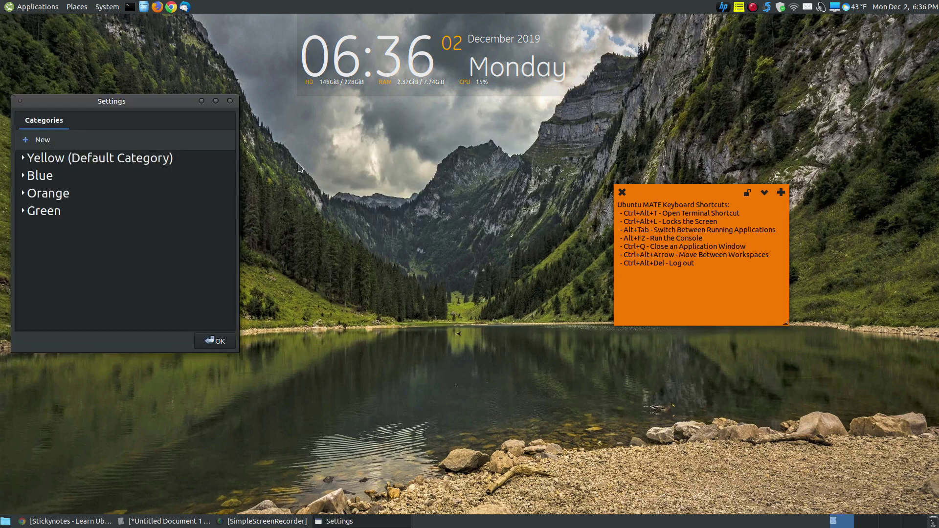
drag(114, 105, 327, 135)
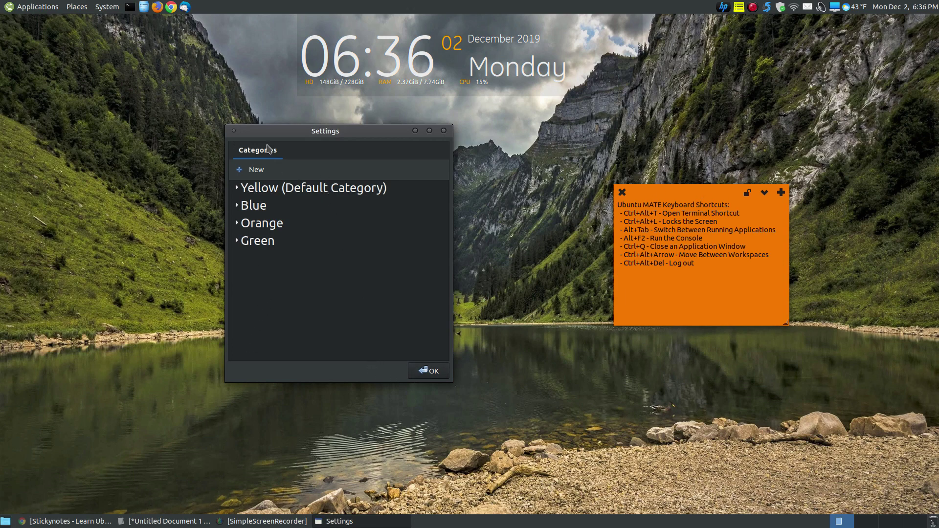
Add 'New Category' and expand it, then expand the Yellow, Blue, Orange and Green categories to compare
click(269, 176)
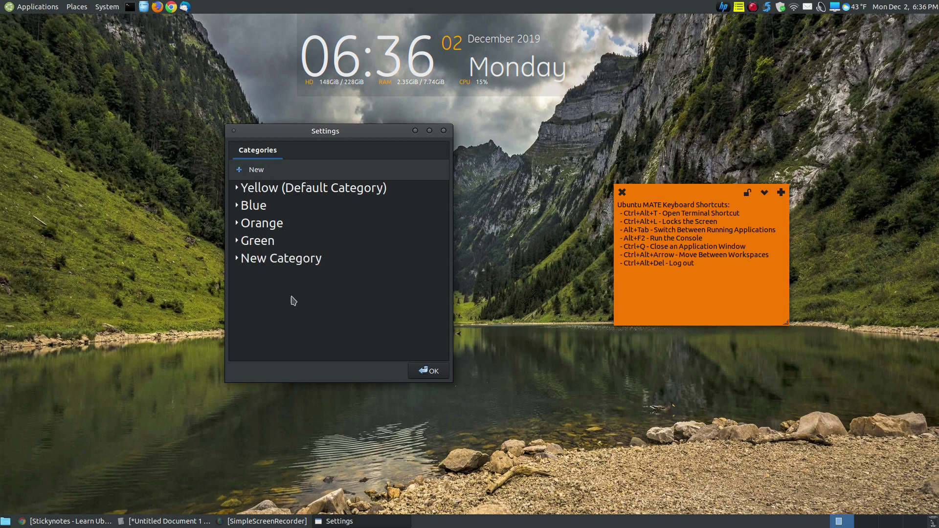
click(290, 267)
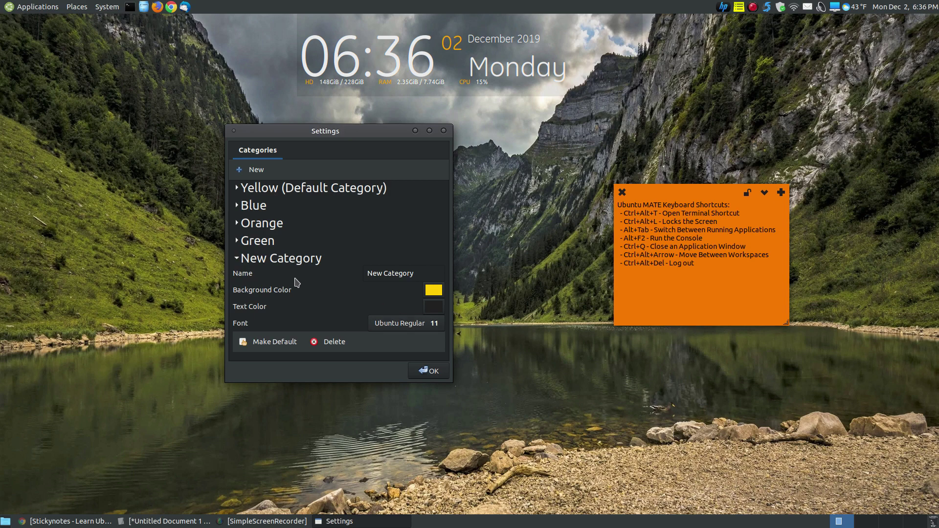
click(244, 194)
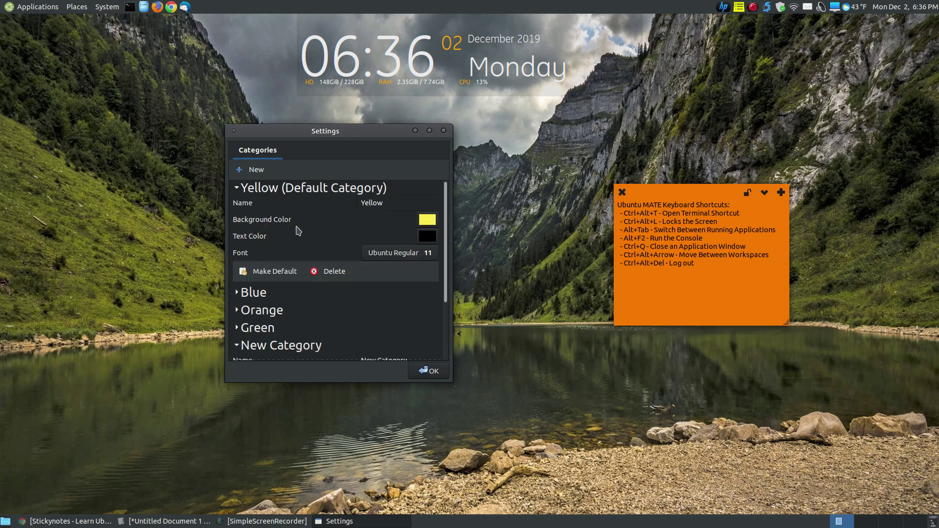
scroll(295, 228, down, 3)
click(238, 223)
scroll(308, 241, down, 3)
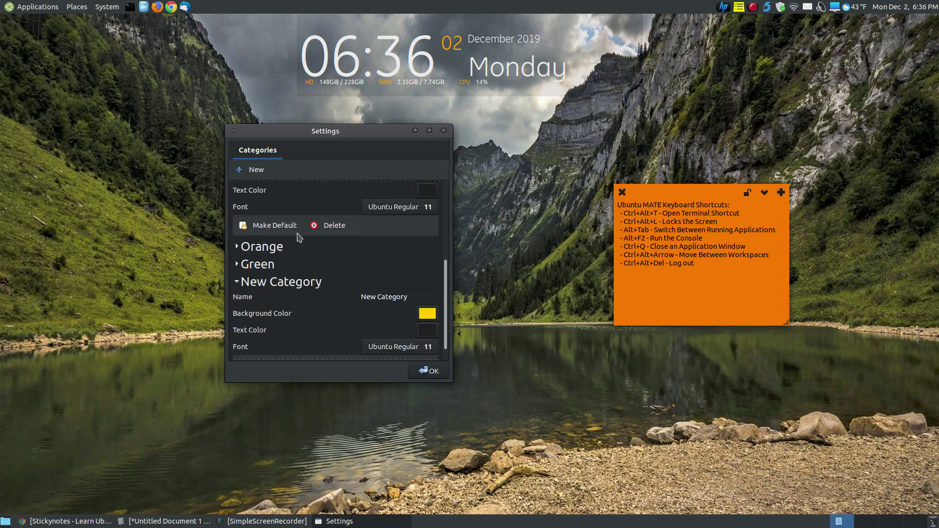
click(238, 248)
click(238, 248)
click(237, 253)
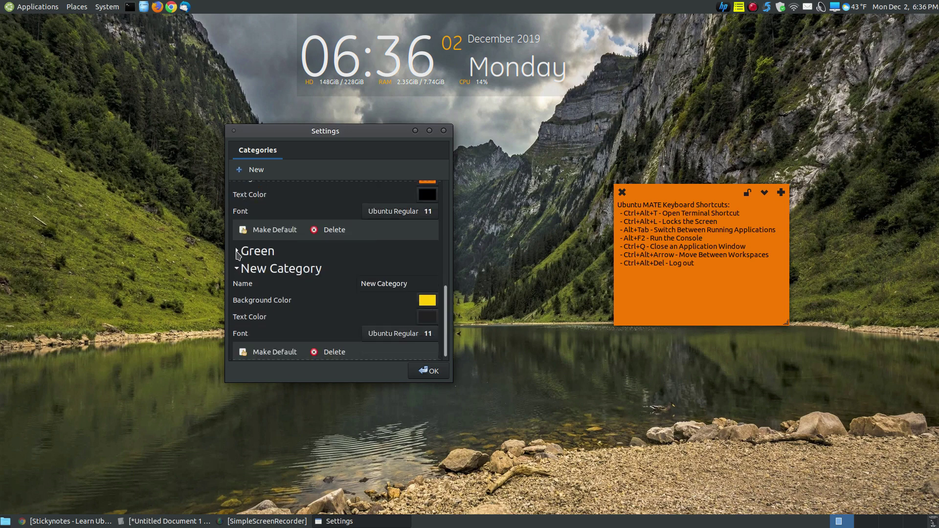
scroll(289, 258, down, 3)
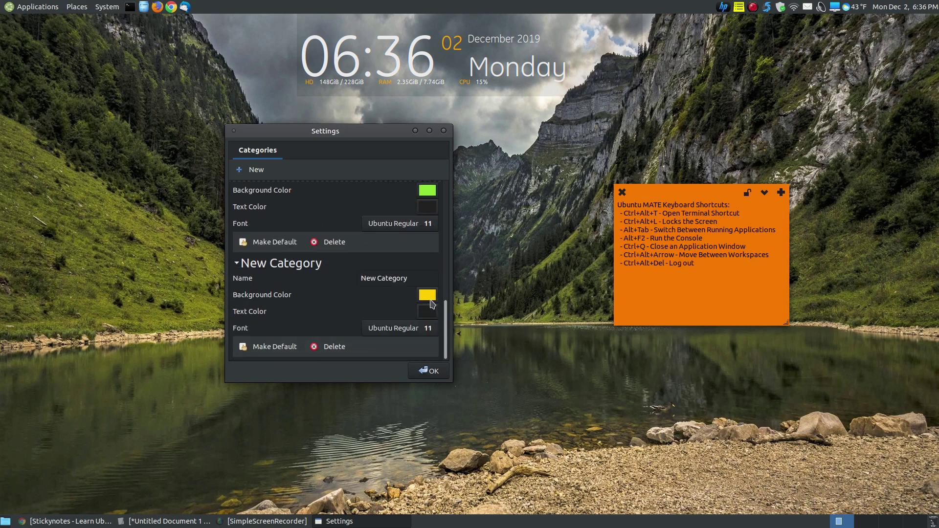
Set New Category's background colour to purple and its text colour to black
click(428, 296)
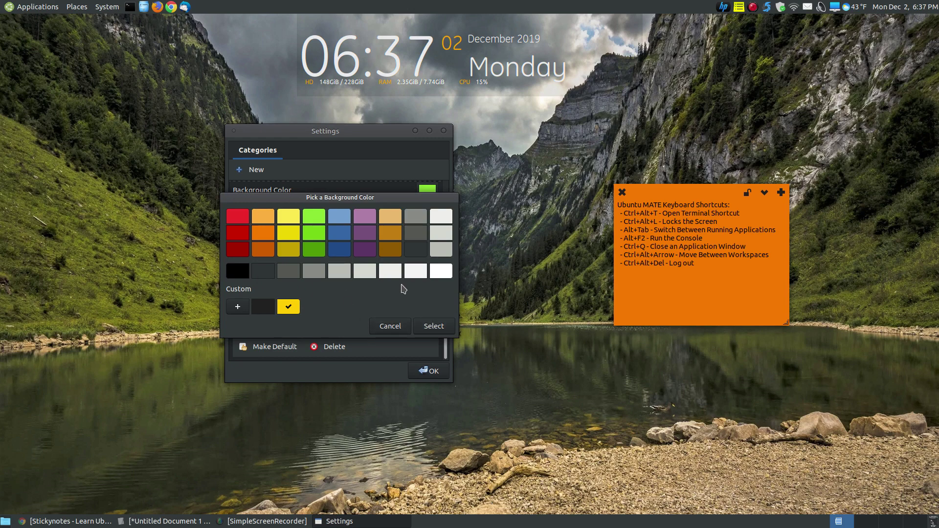
click(365, 238)
click(435, 326)
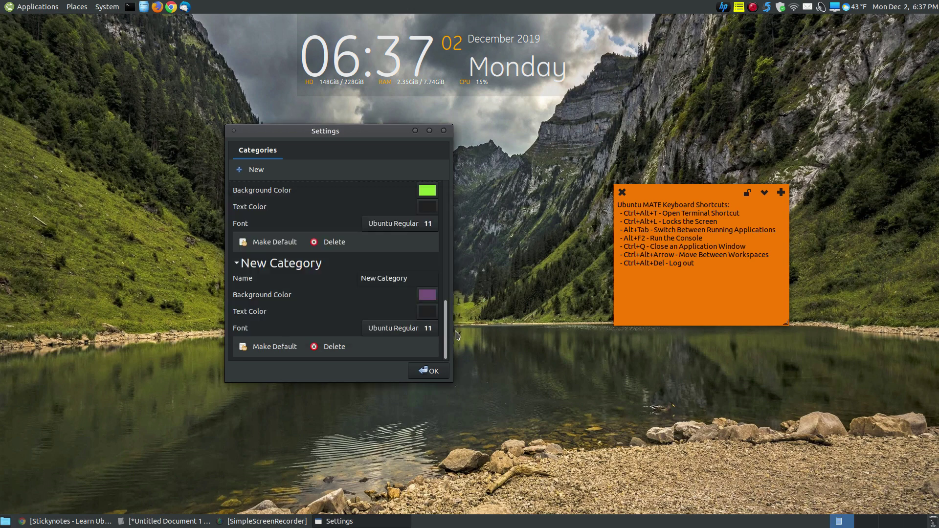
click(434, 312)
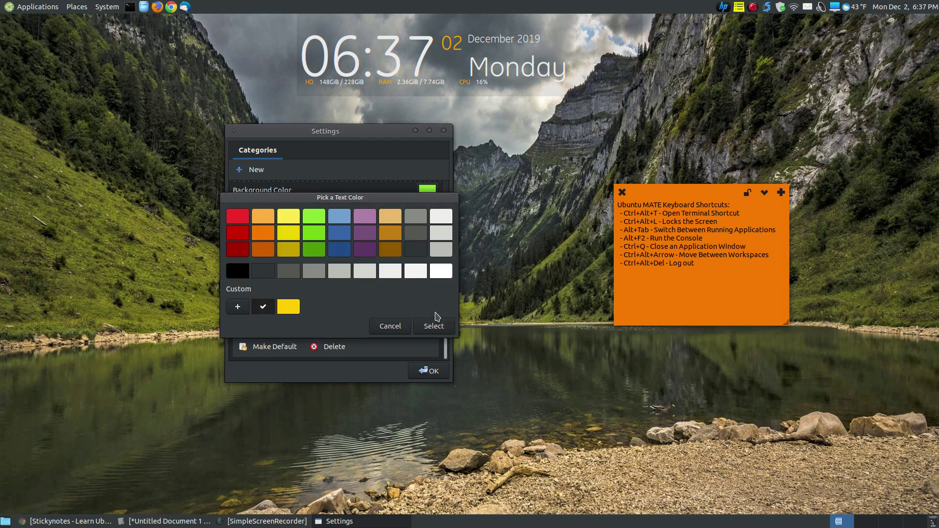
click(239, 273)
click(429, 327)
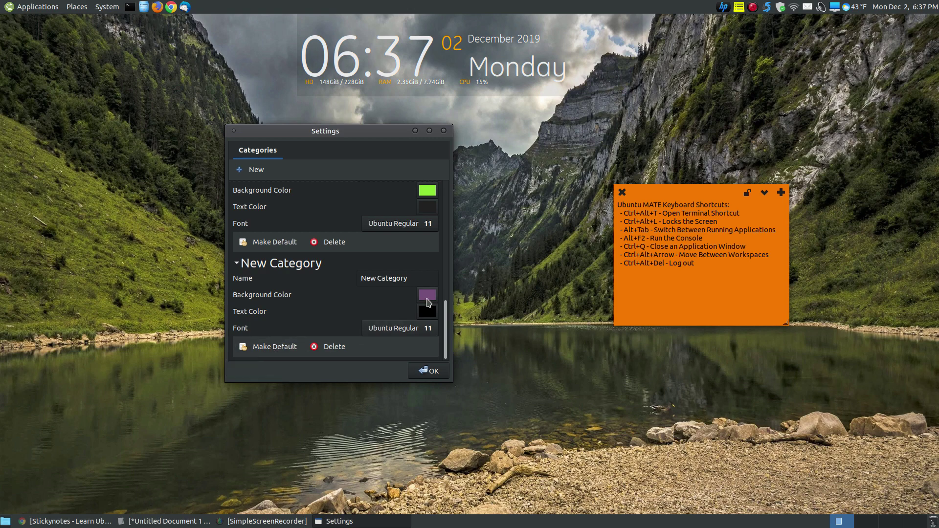
Save the category settings and create a new test note, centred and enlarged
click(428, 371)
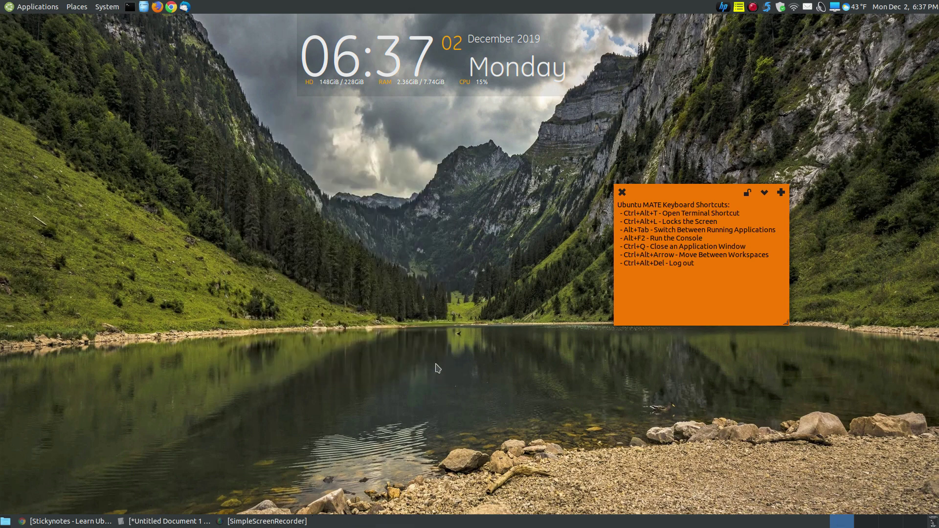
click(739, 7)
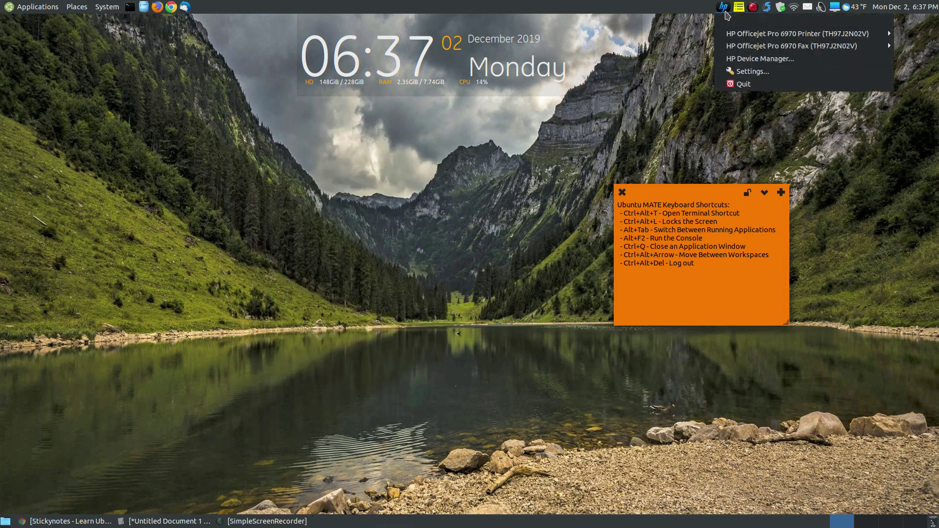
click(744, 20)
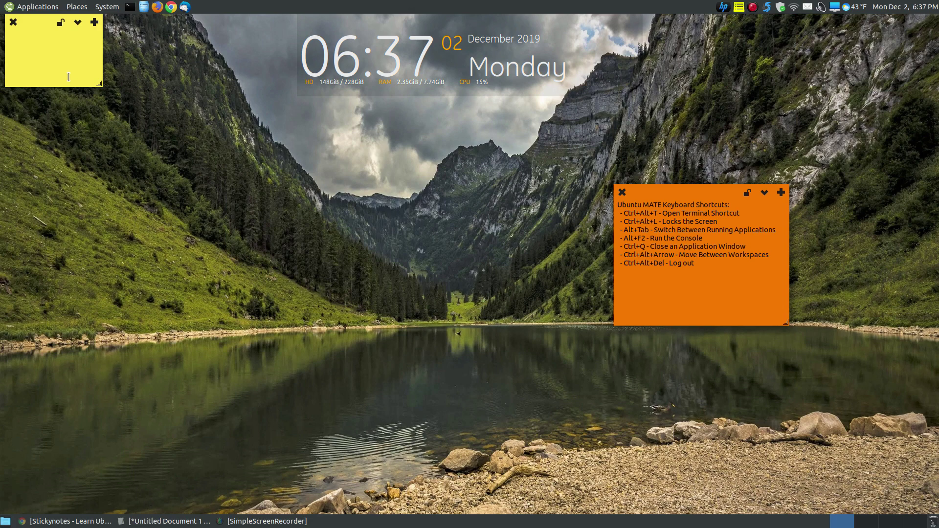
drag(44, 25, 335, 161)
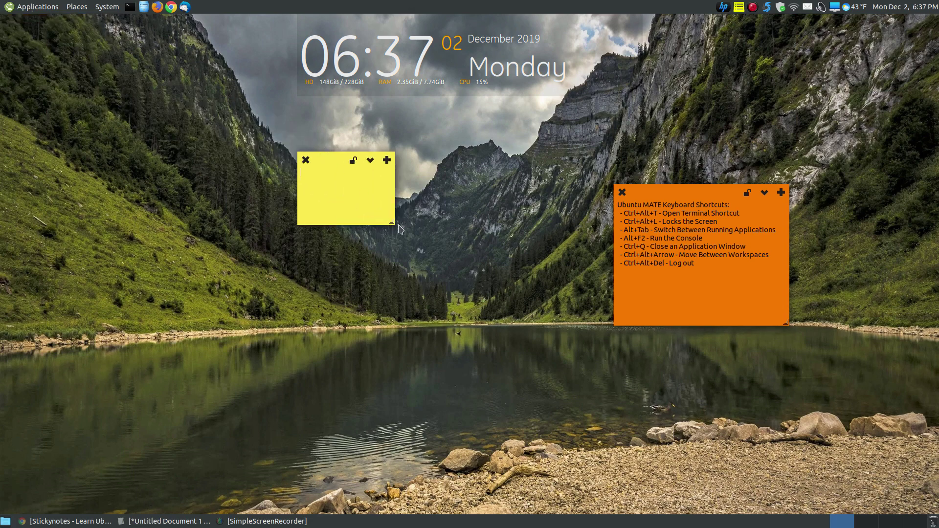
drag(400, 228, 487, 313)
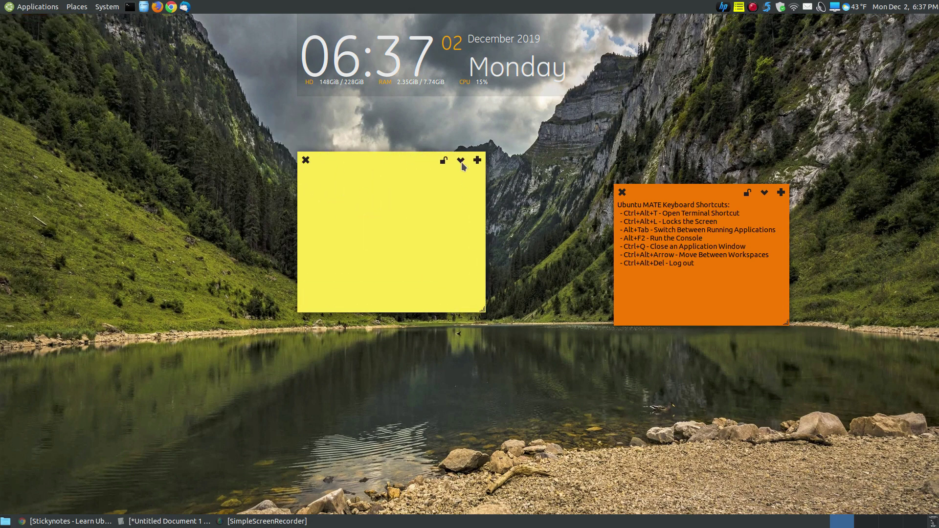
Assign the test note to the purple New Category, then request its deletion
click(460, 160)
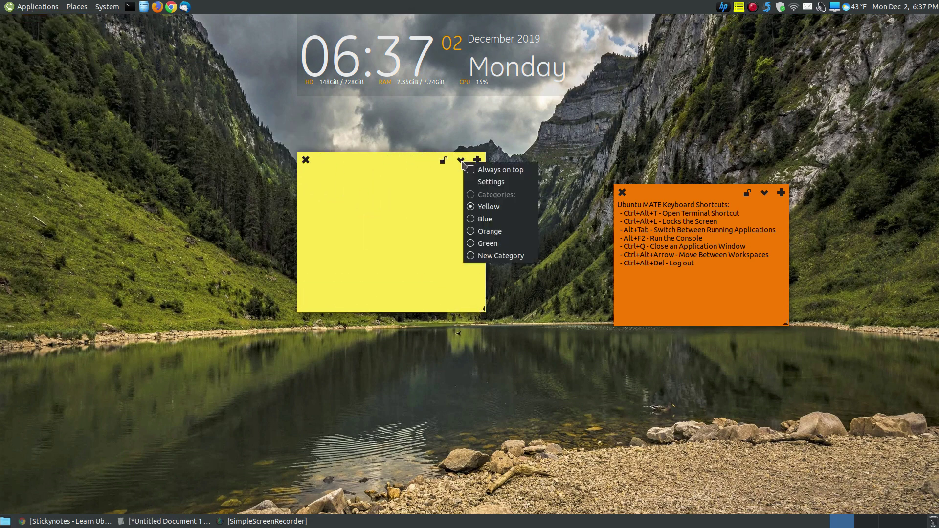
click(474, 257)
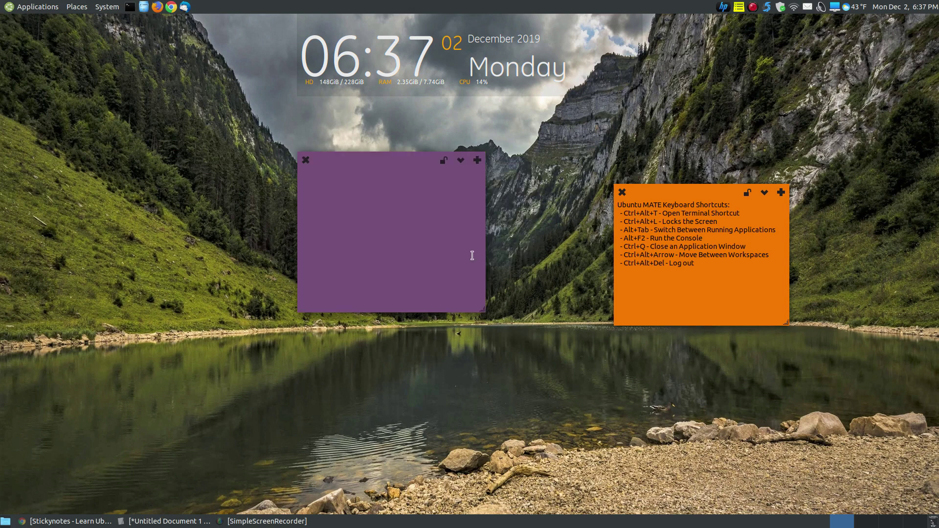
click(306, 160)
Confirm deleting the purple test note and reopen Settings, moved to the screen centre
click(419, 266)
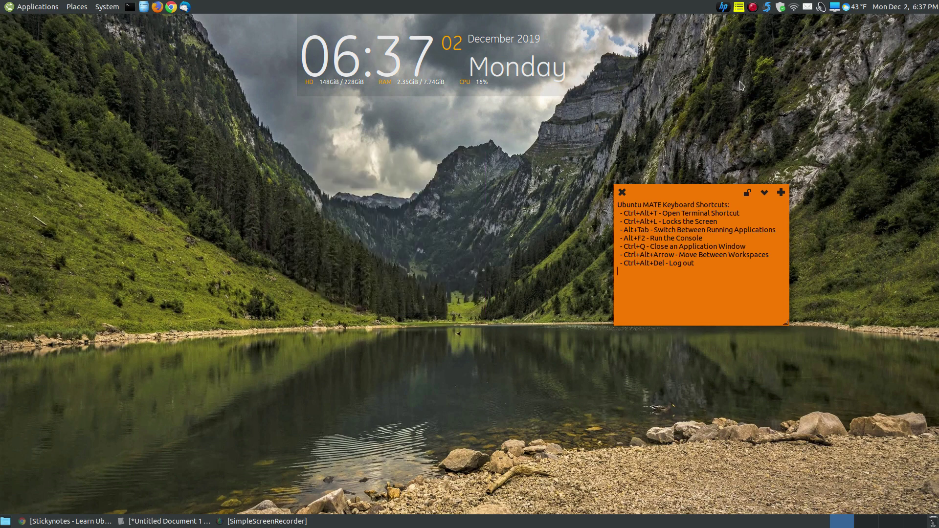
click(738, 10)
click(739, 122)
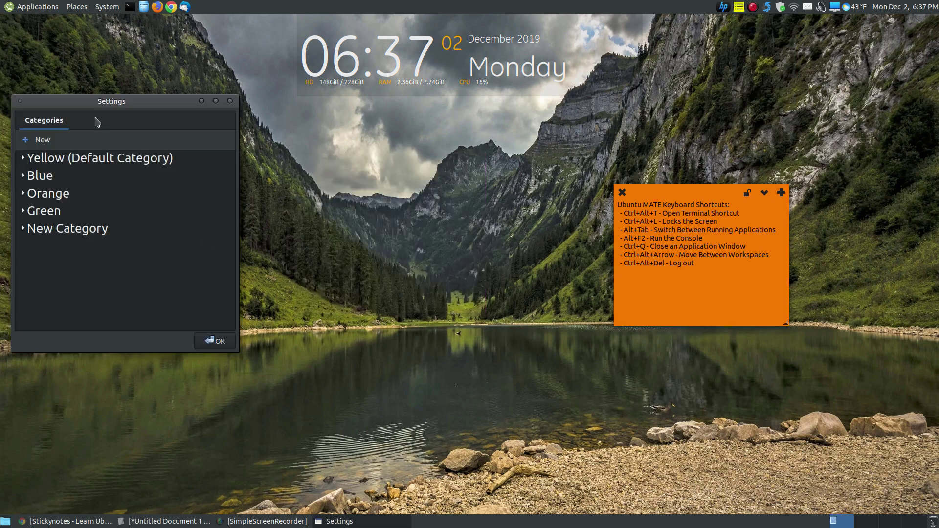
drag(133, 101, 410, 163)
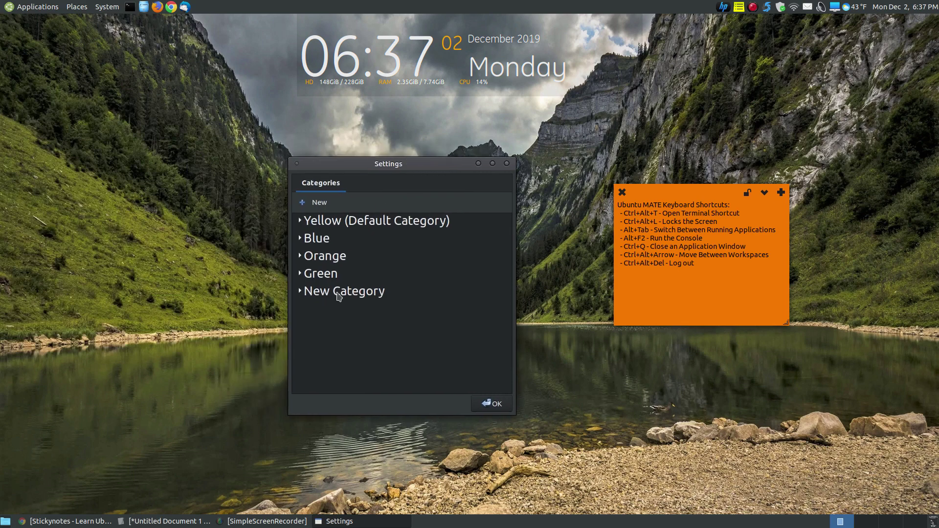
Rename the category from 'New Category' to 'Violet'
click(302, 293)
click(494, 306)
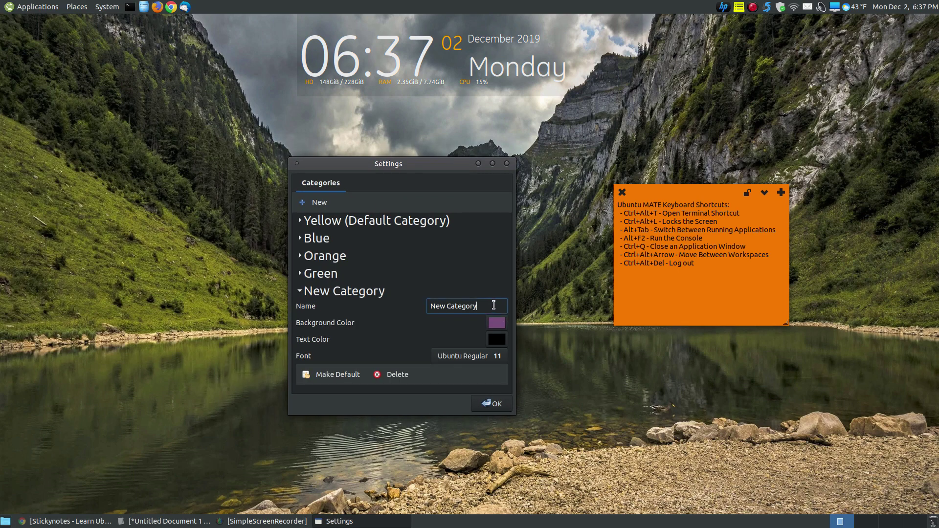
drag(494, 305, 429, 307)
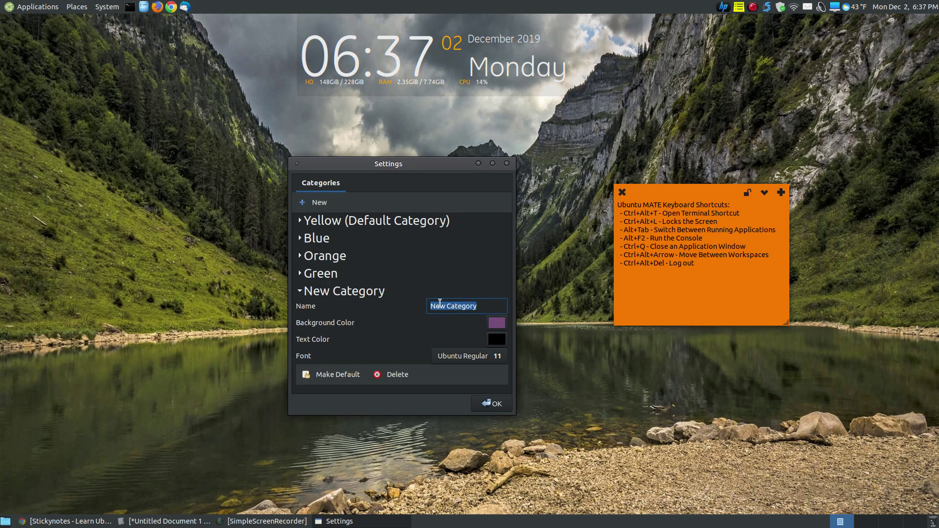
text(V)
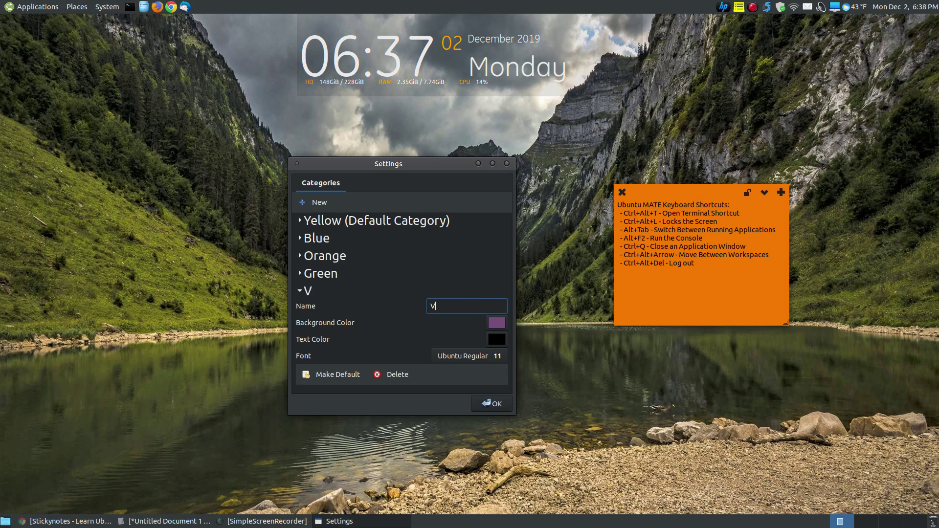
text(iolet)
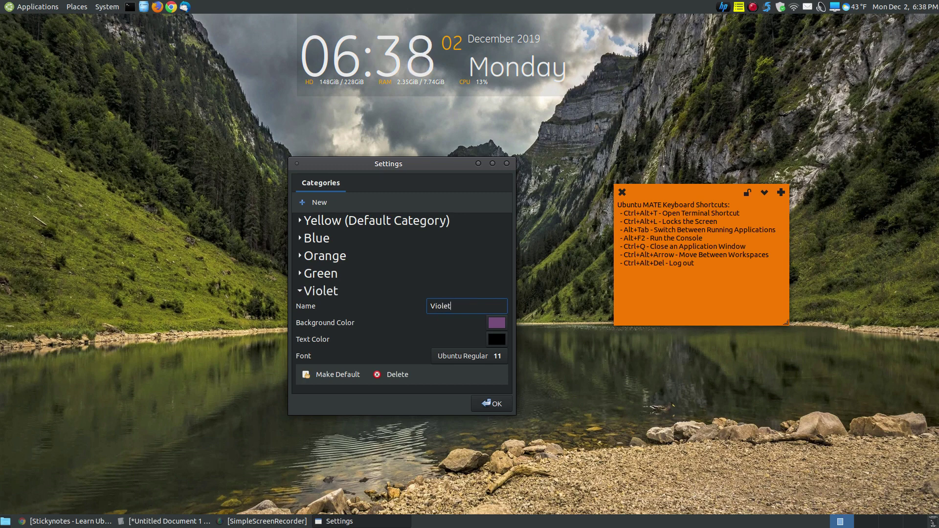
Save the renamed category and create a new enlarged note in the upper middle
click(489, 404)
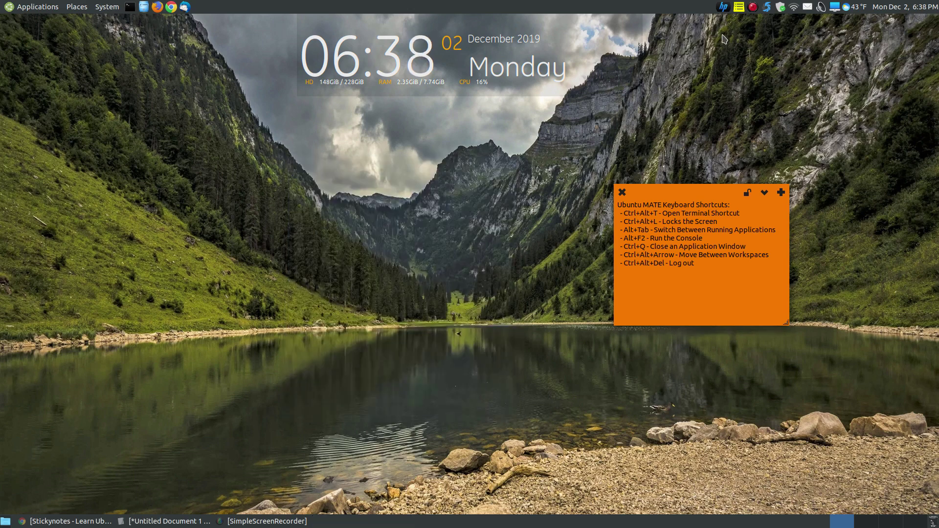
click(739, 7)
click(756, 19)
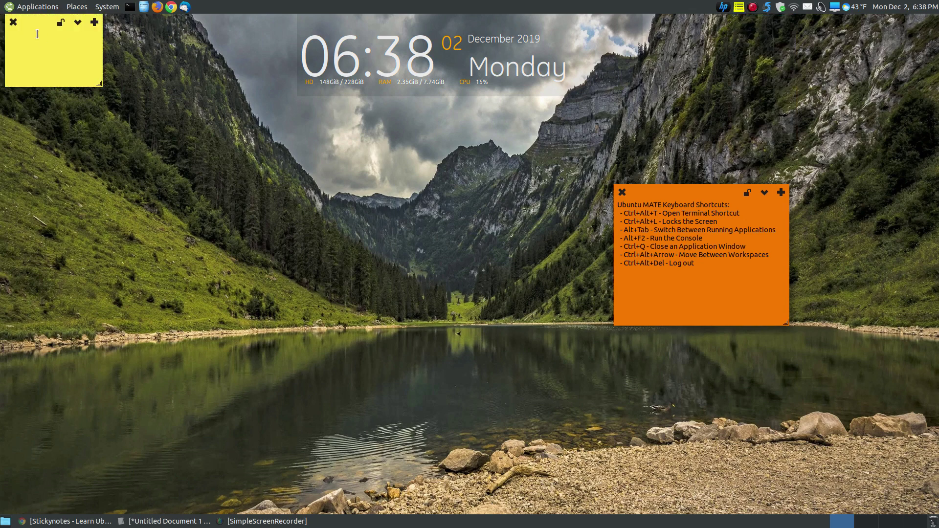
drag(32, 22, 233, 121)
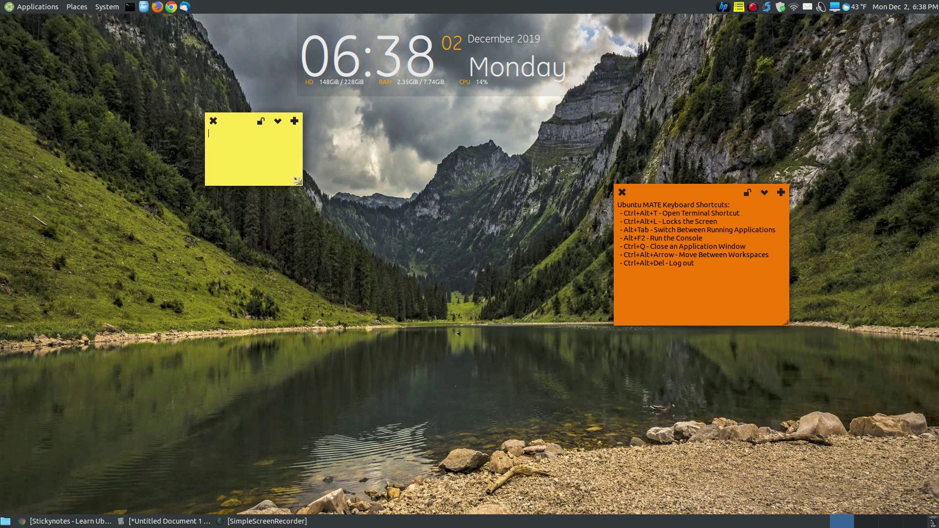
drag(297, 180, 424, 276)
Make the note Violet, type 'This is my new sticky note', and place it beside the orange note
click(407, 121)
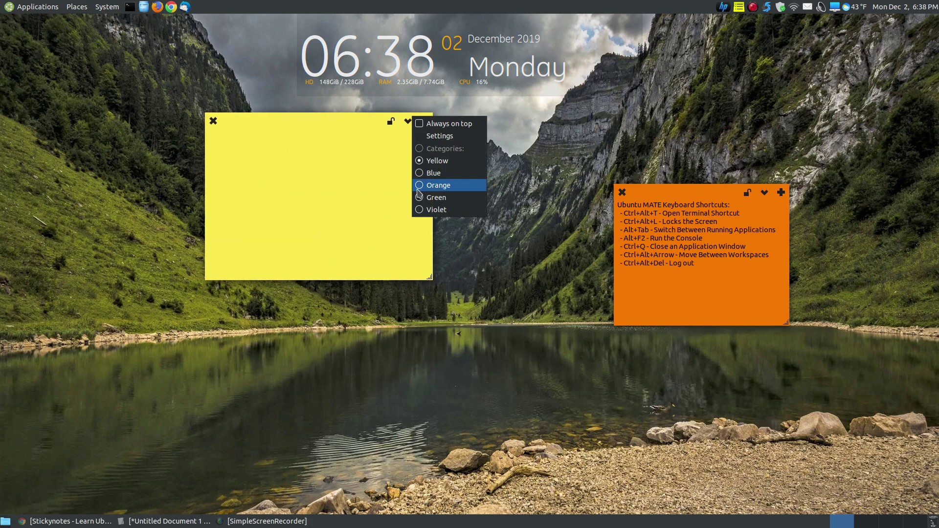
click(423, 211)
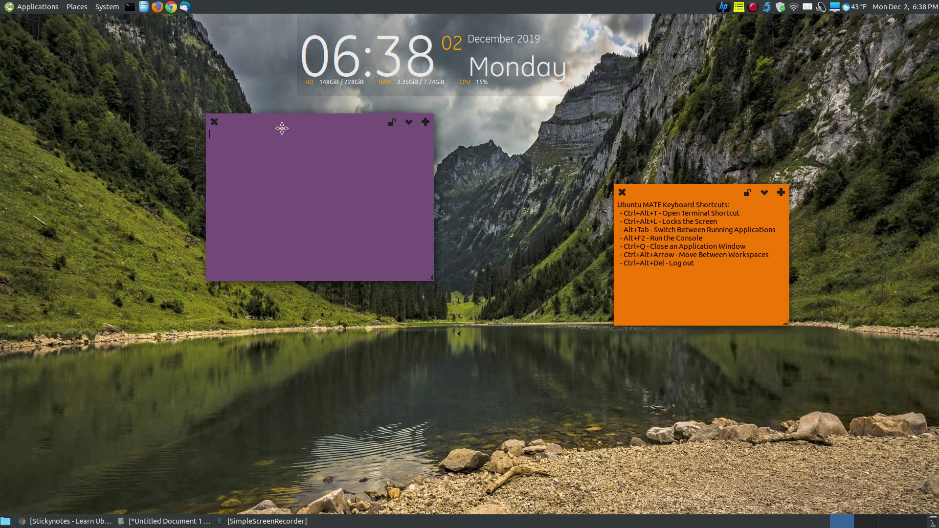
drag(281, 129, 326, 163)
text(T)
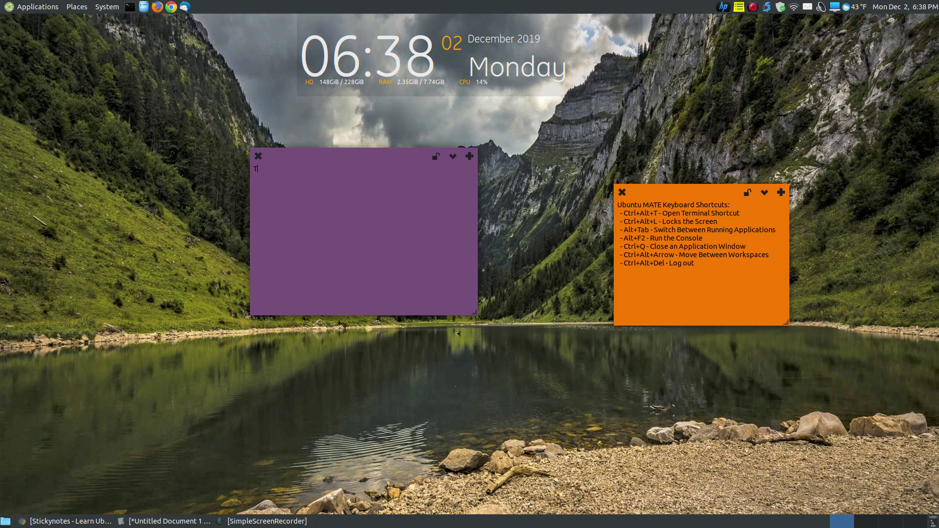
text(his is my new sticky note.)
drag(473, 311, 417, 284)
drag(288, 151, 393, 189)
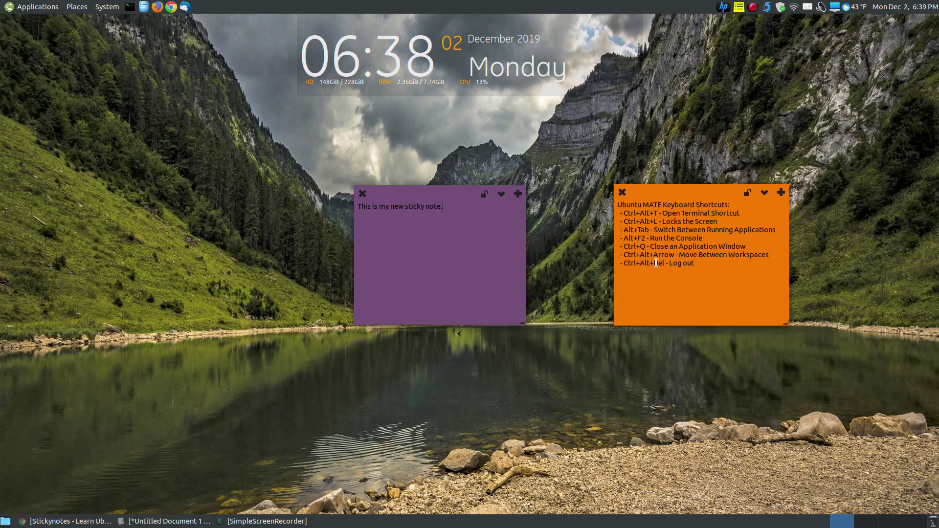
Delete the orange shortcuts note and the violet note, then quit Indicator Stickynotes
click(624, 194)
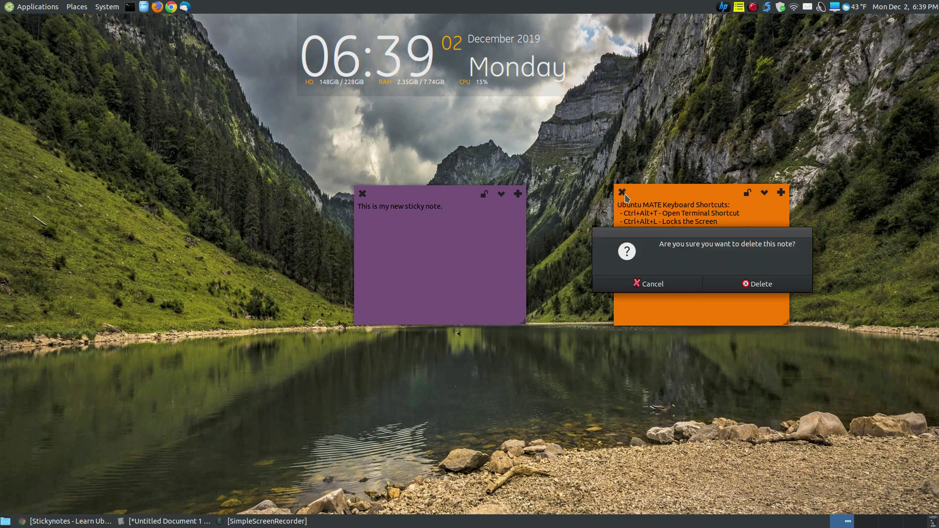
click(748, 284)
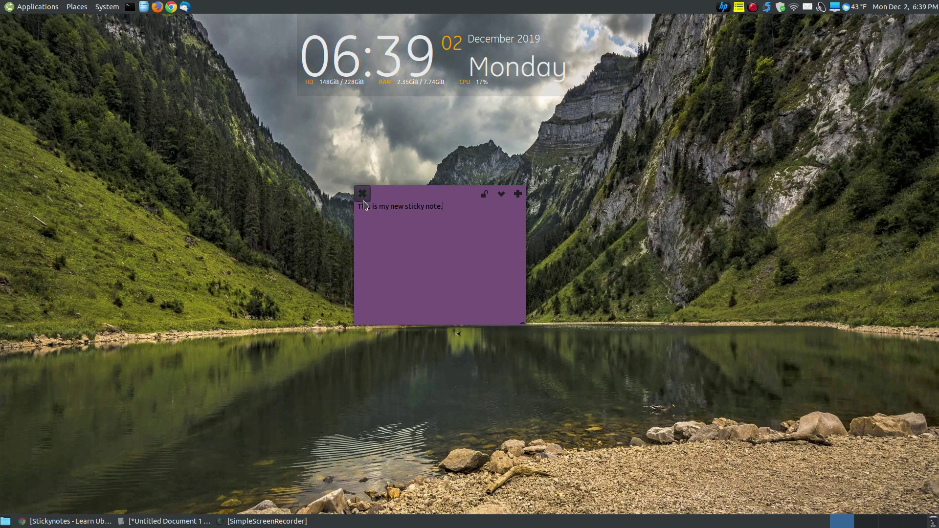
click(364, 200)
click(478, 286)
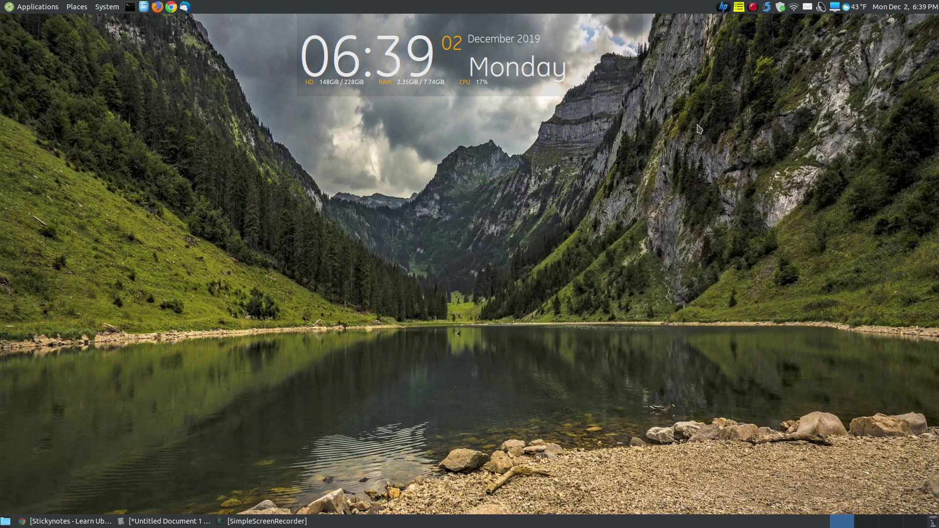
click(739, 7)
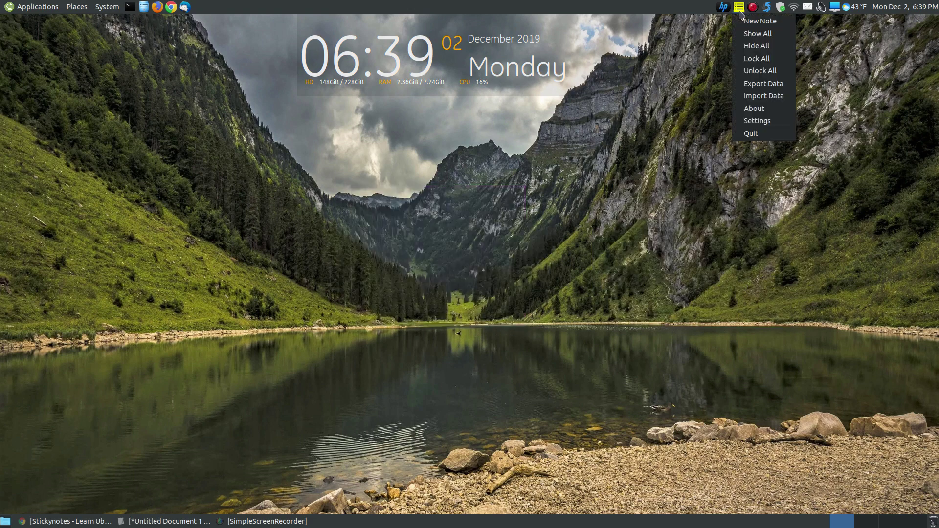
click(752, 133)
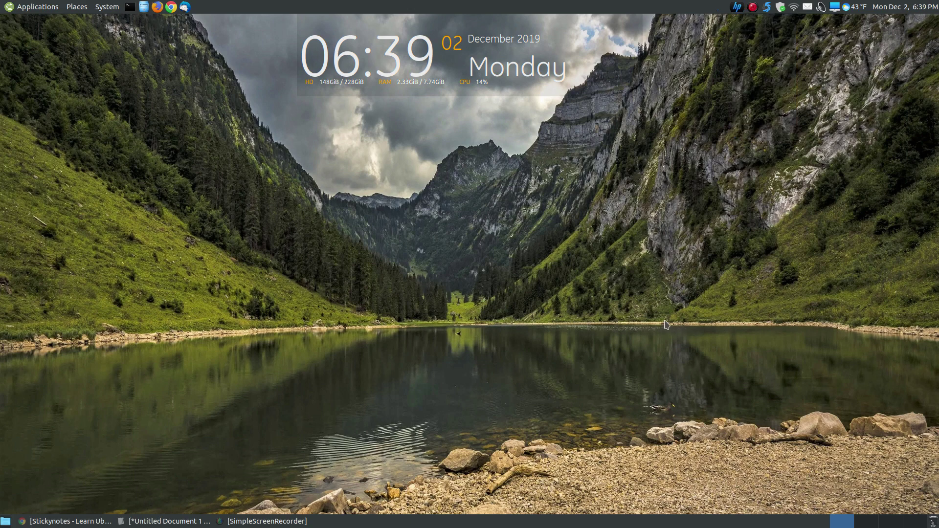